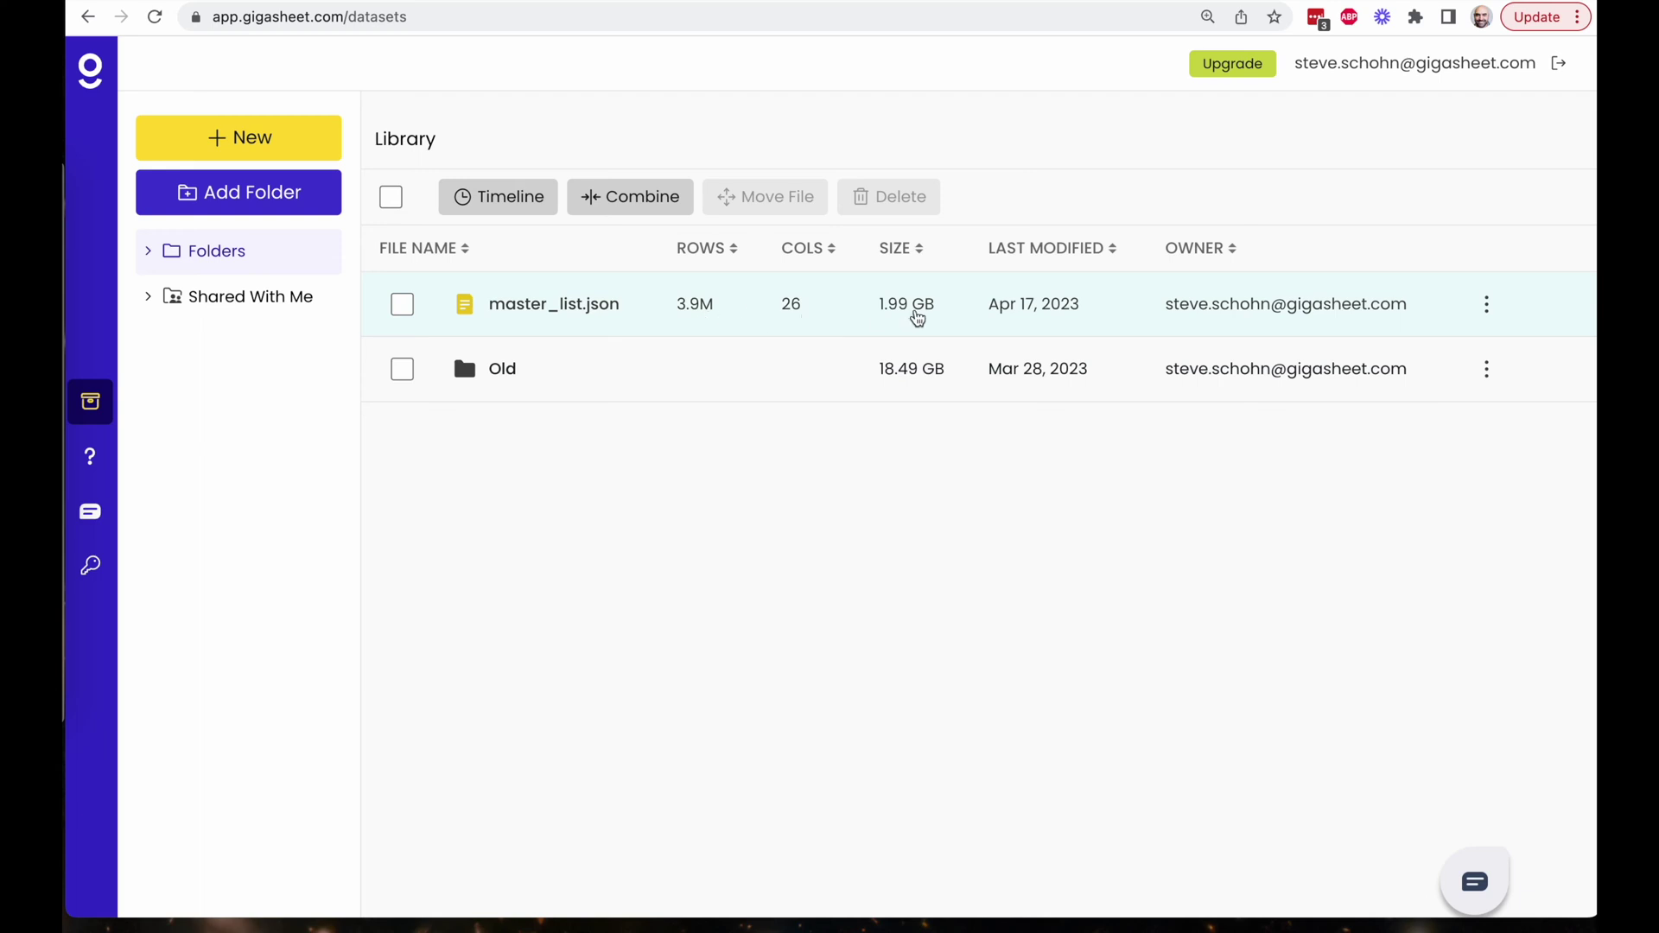
- In master_list.json, load the saved Arizona Green Technologies filter to review it, then close it unapplied
{"action": "left_click", "coordinate": [596, 304]}
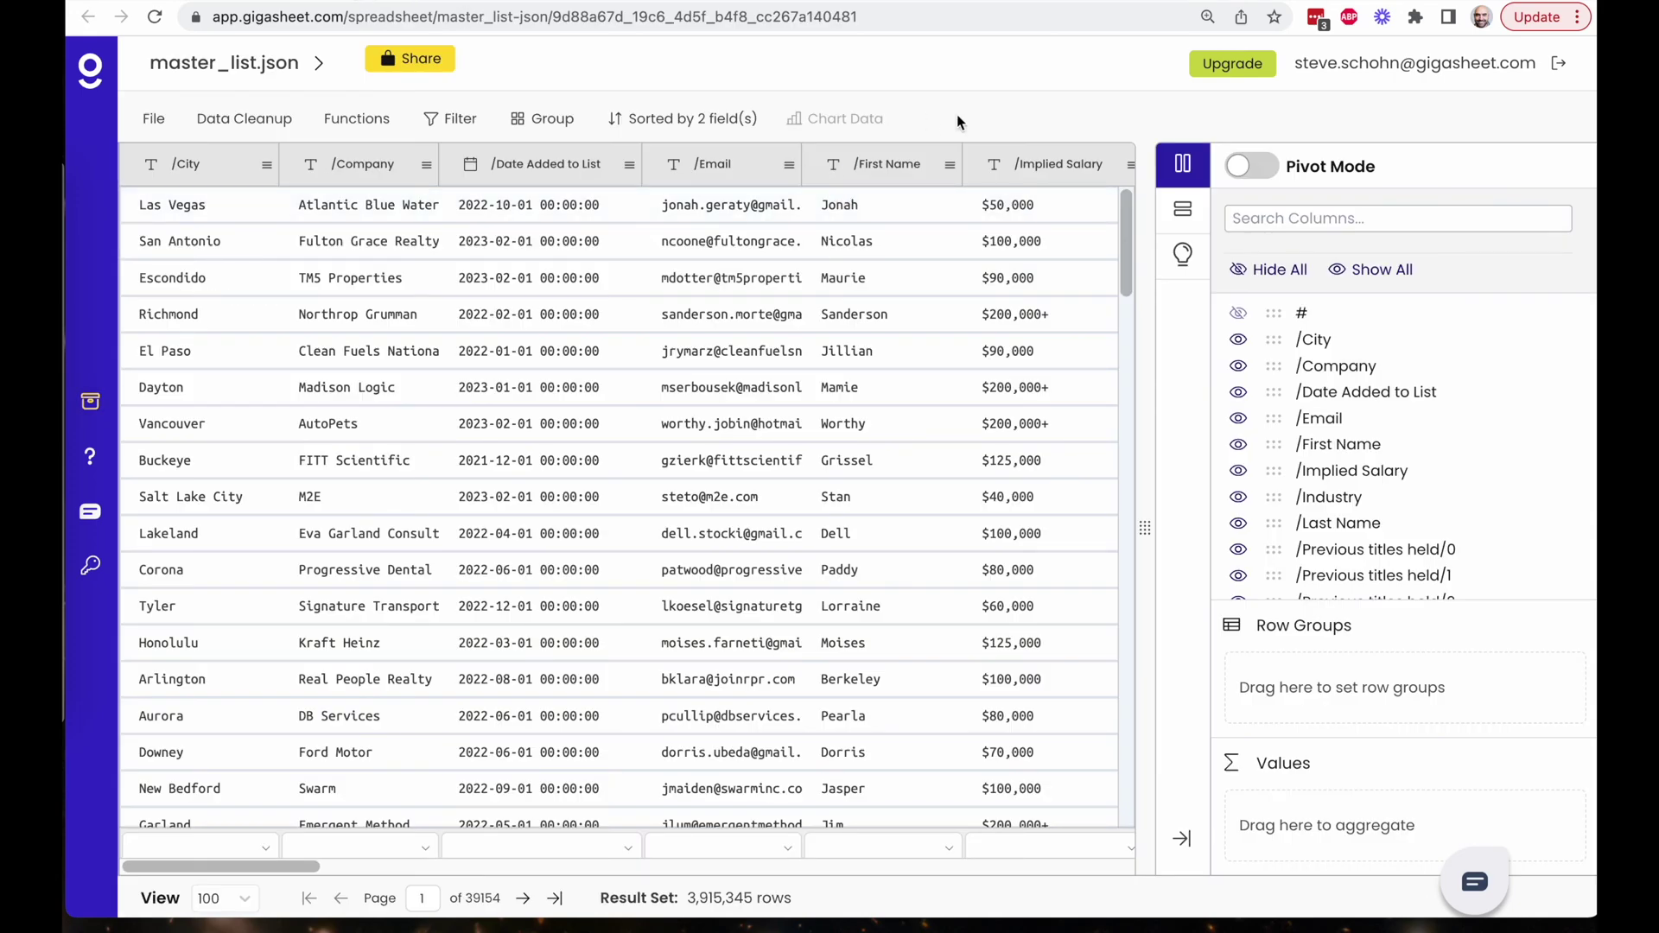
{"action": "left_click", "coordinate": [1187, 171]}
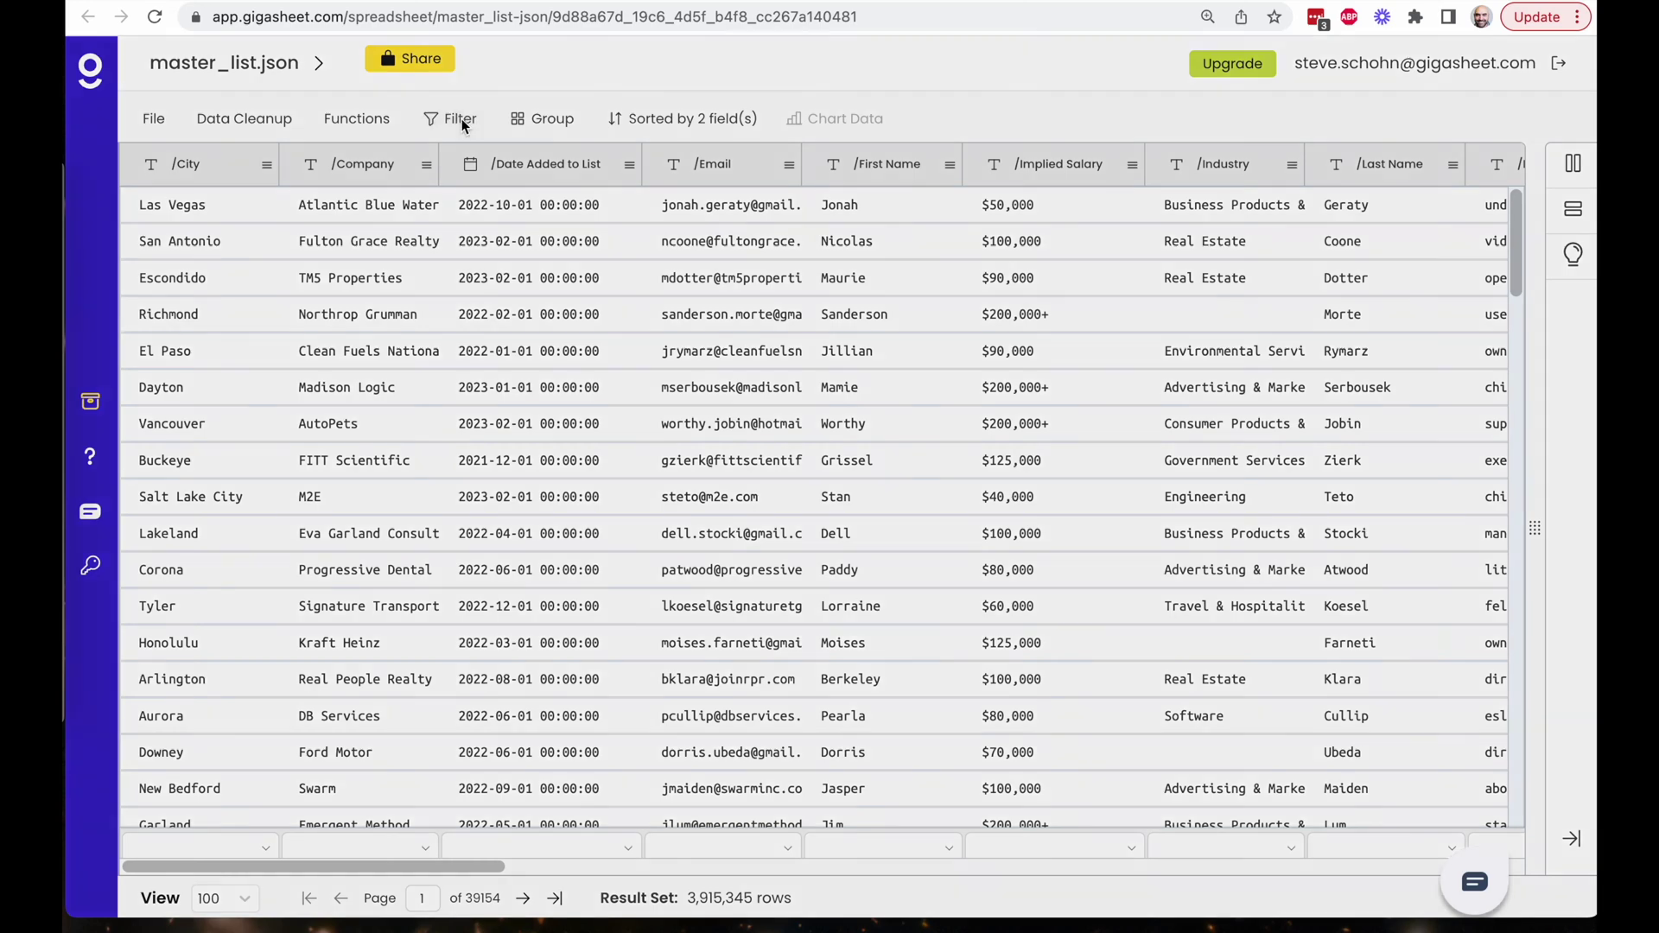
{"action": "left_click", "coordinate": [461, 121]}
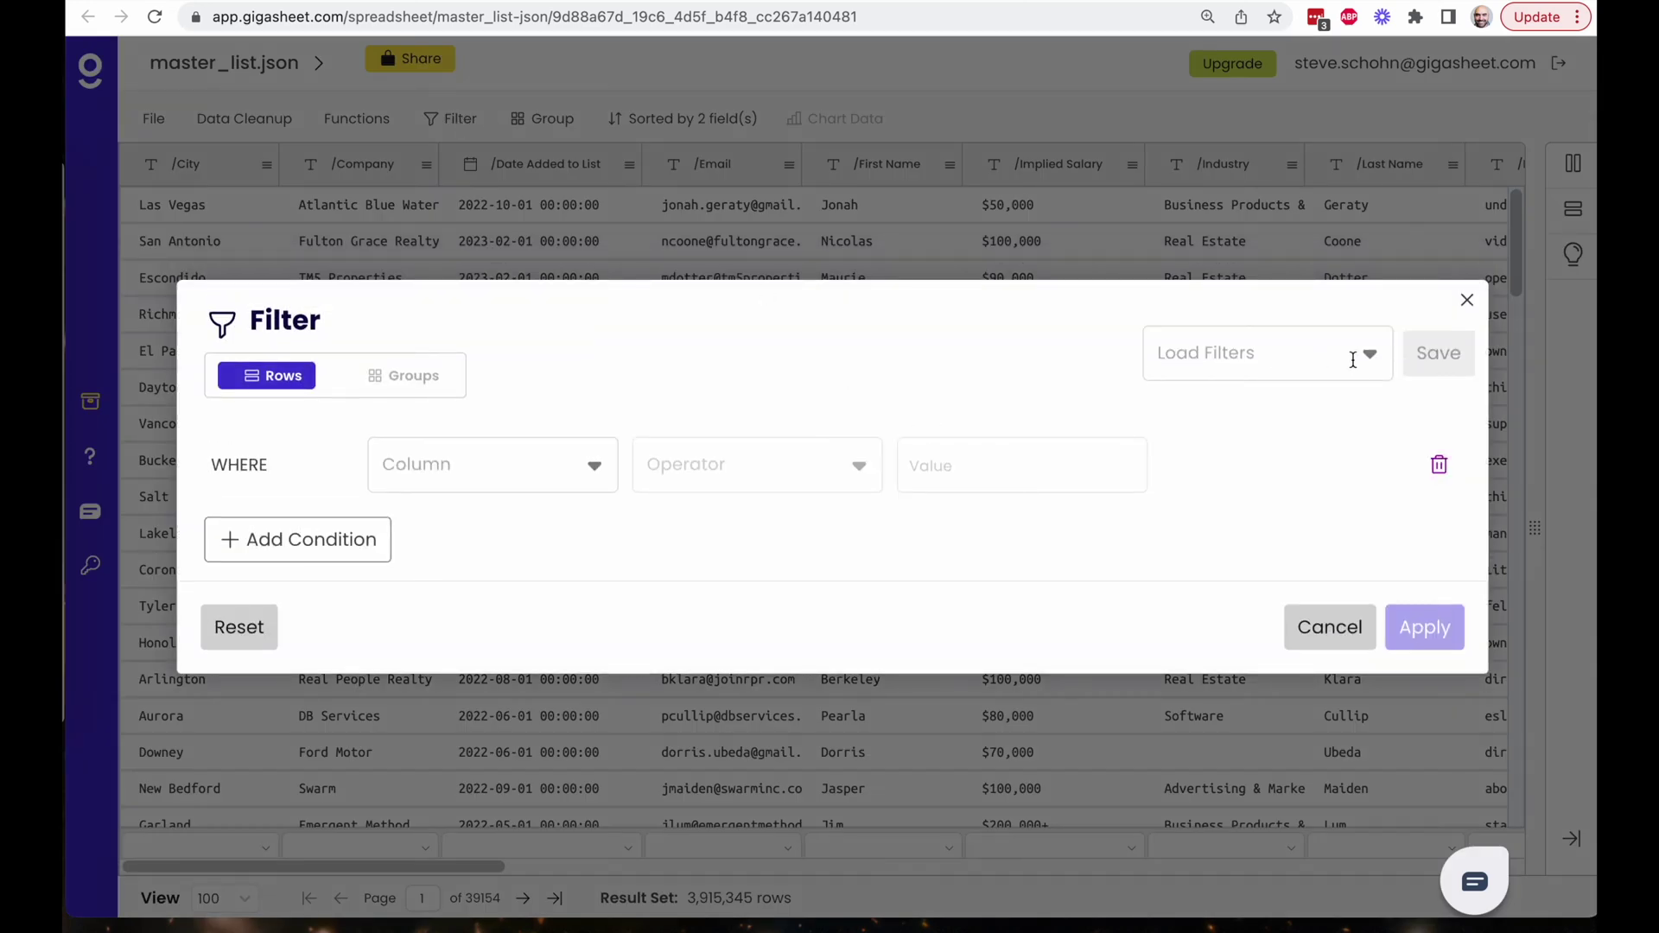
{"action": "left_click", "coordinate": [1370, 358]}
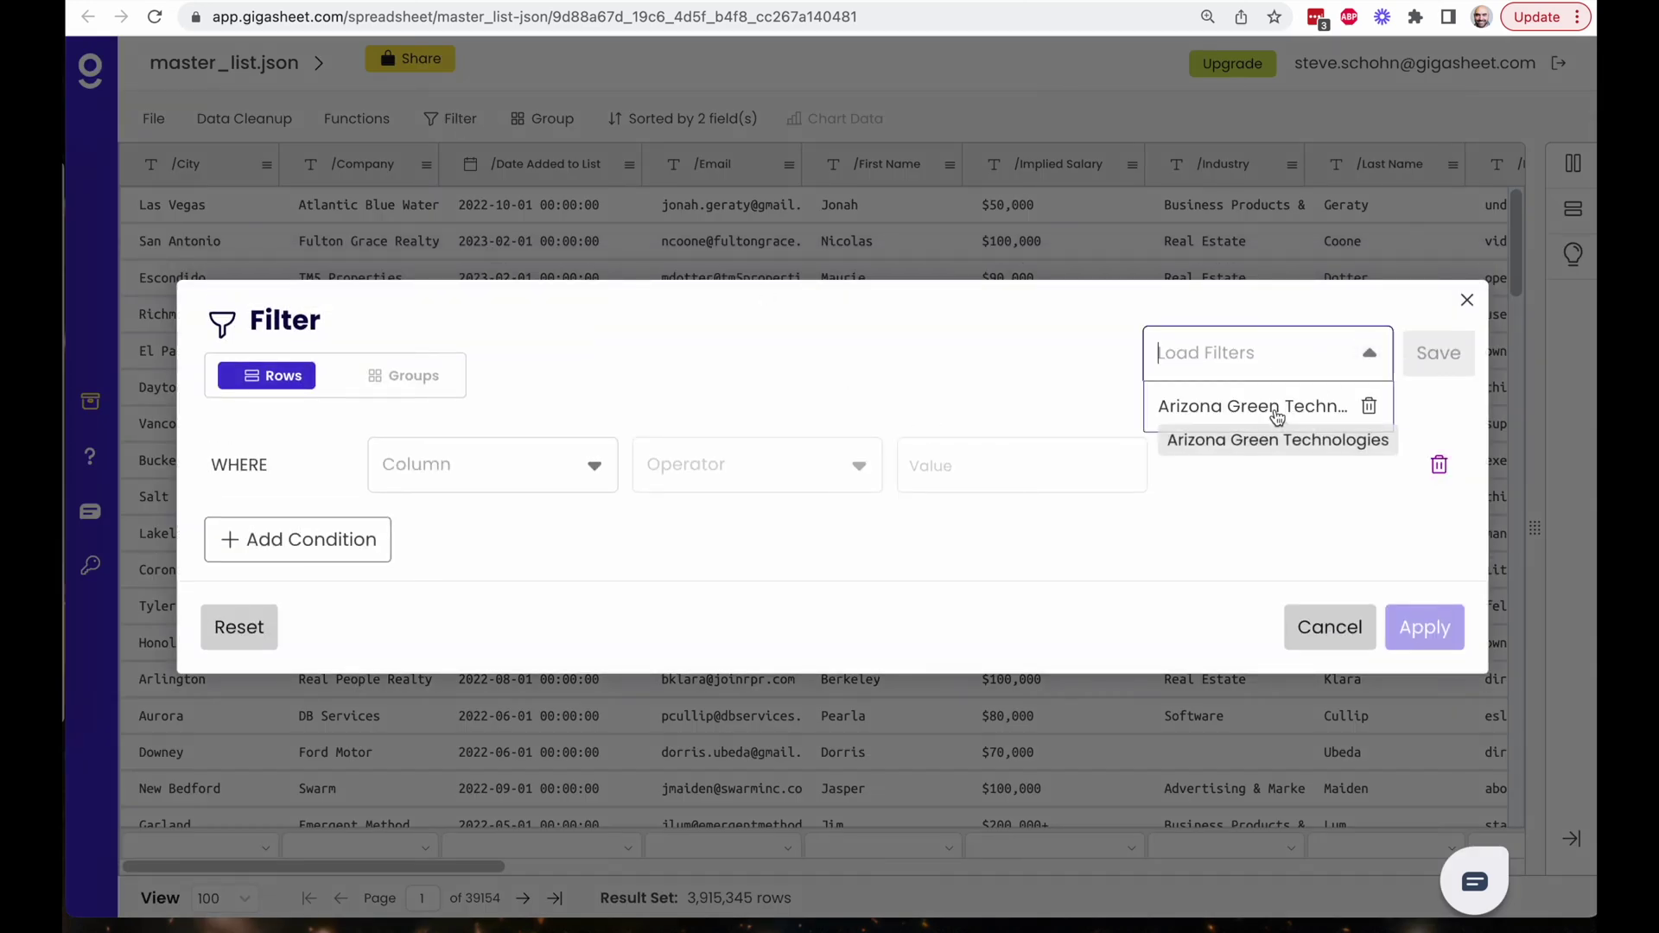
{"action": "left_click", "coordinate": [1277, 418]}
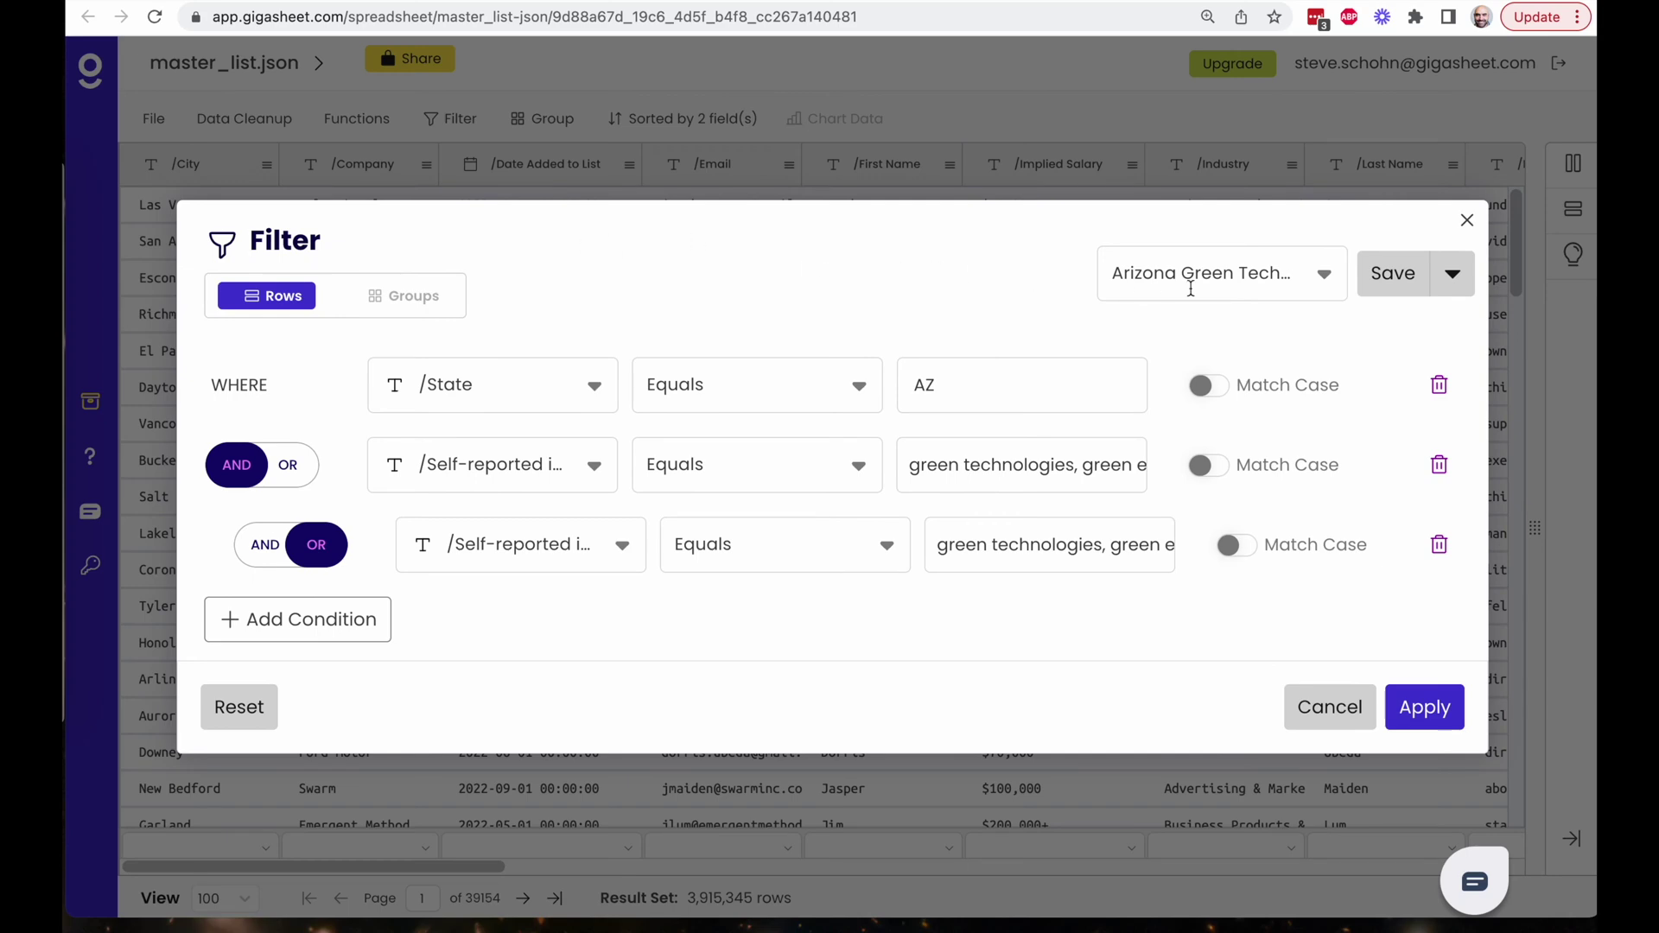
{"action": "left_click", "coordinate": [1329, 700]}
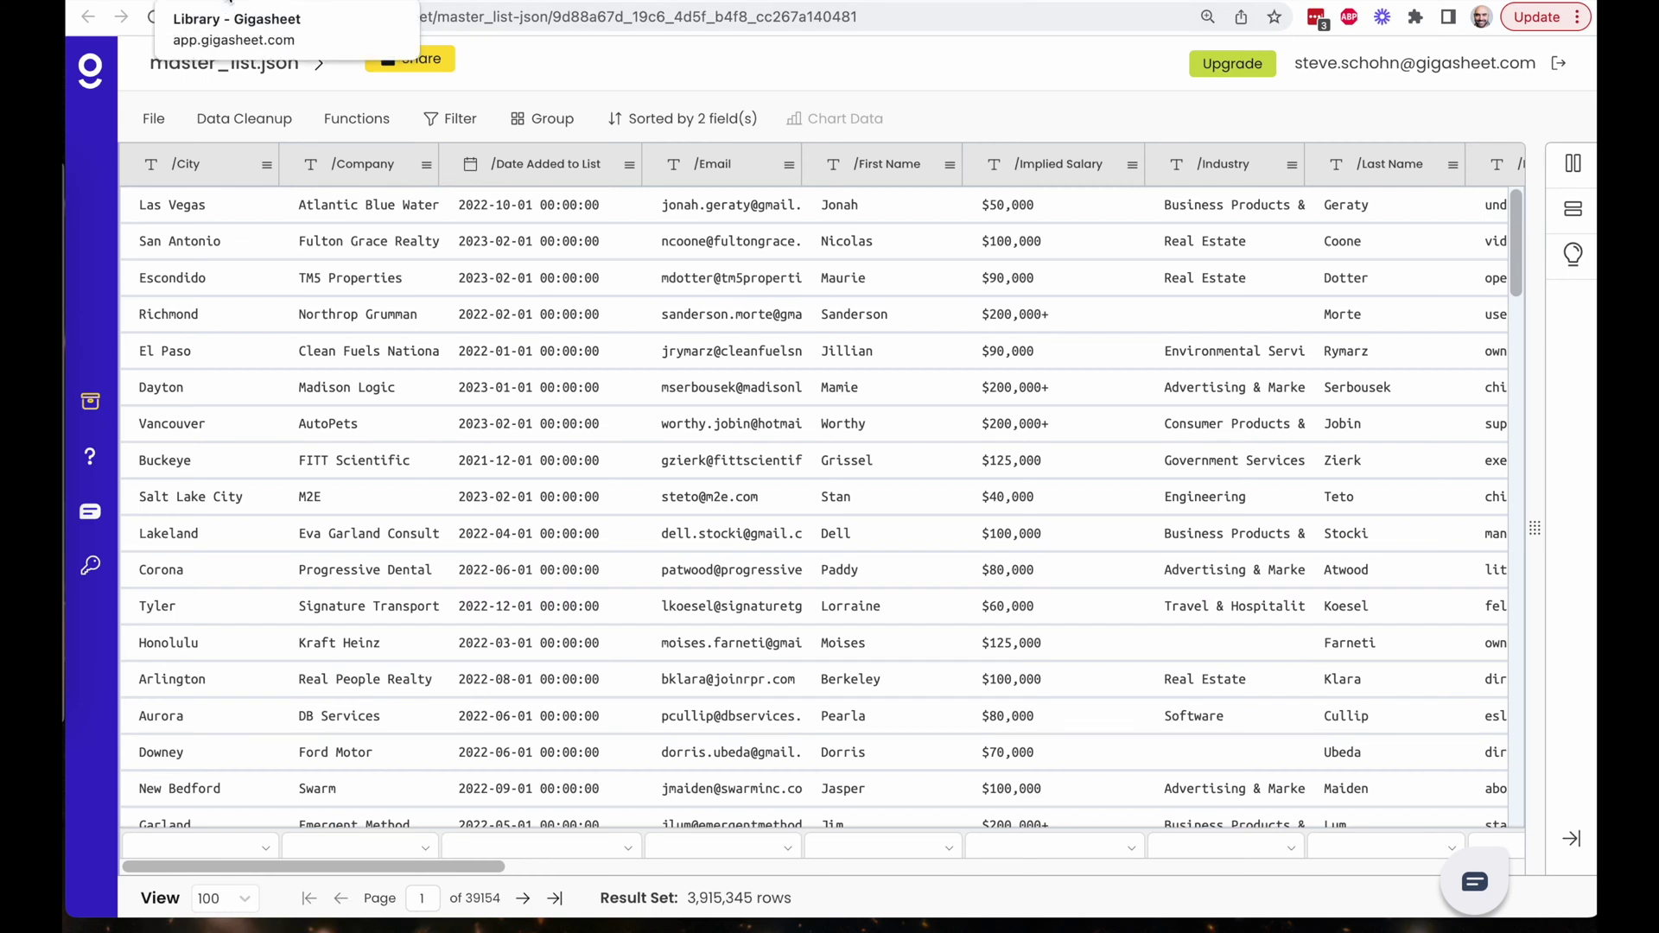
- Return to the file library and highlight the april_update.json file name
{"action": "left_click", "coordinate": [229, 2]}
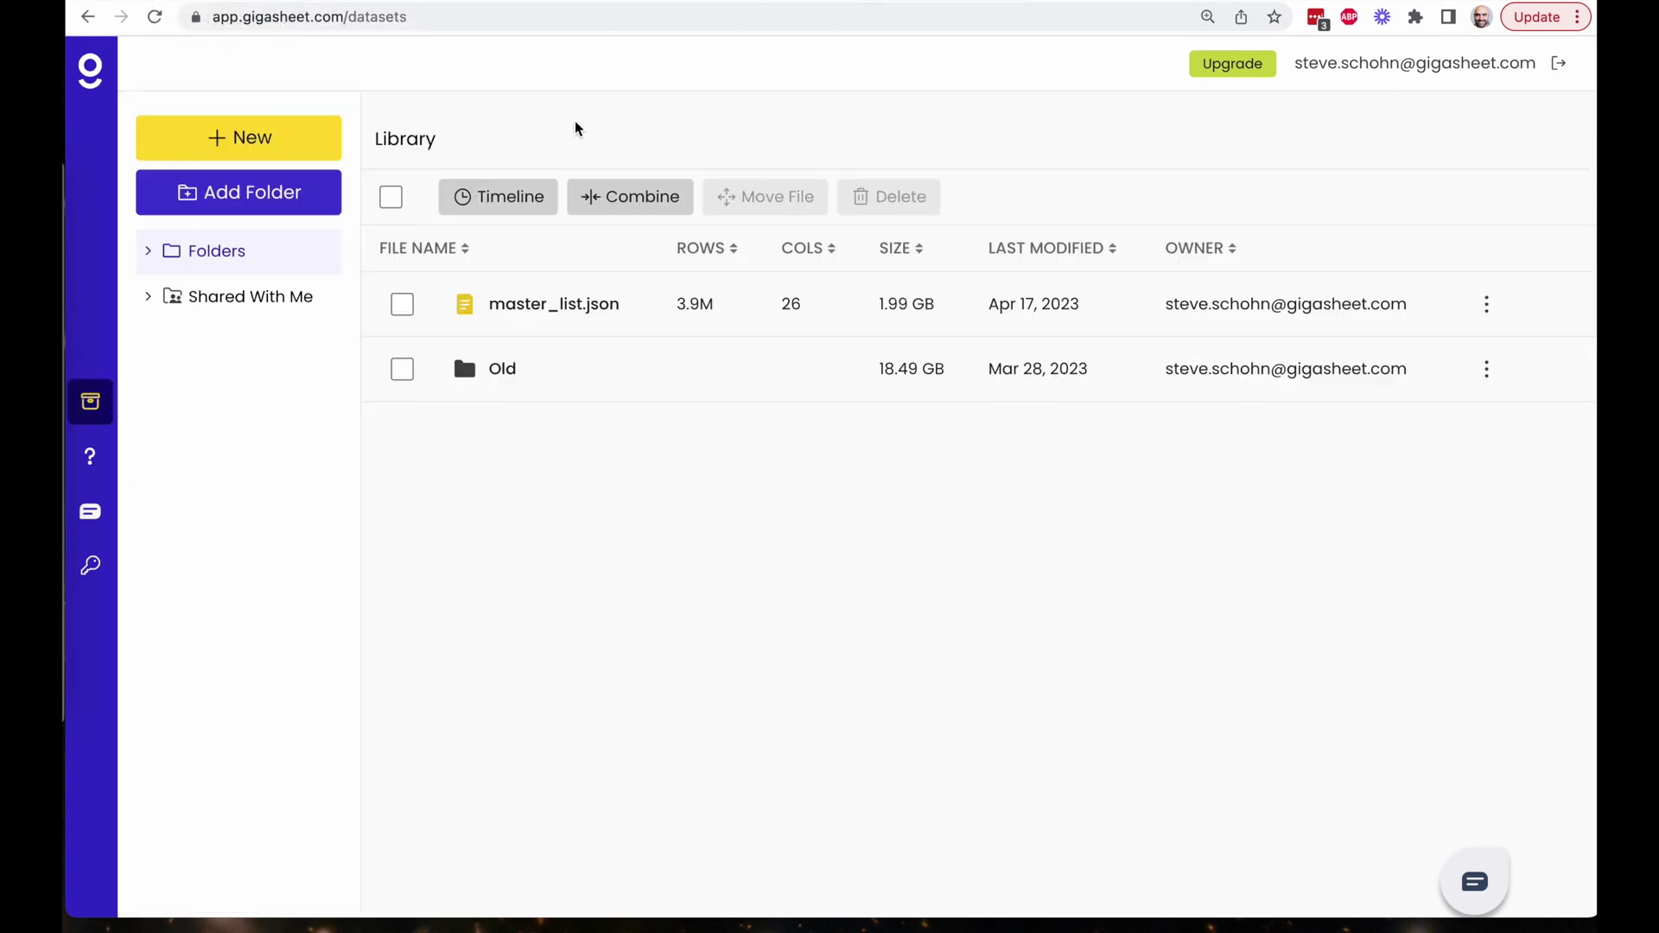
{"action": "key", "text": "super+Tab"}
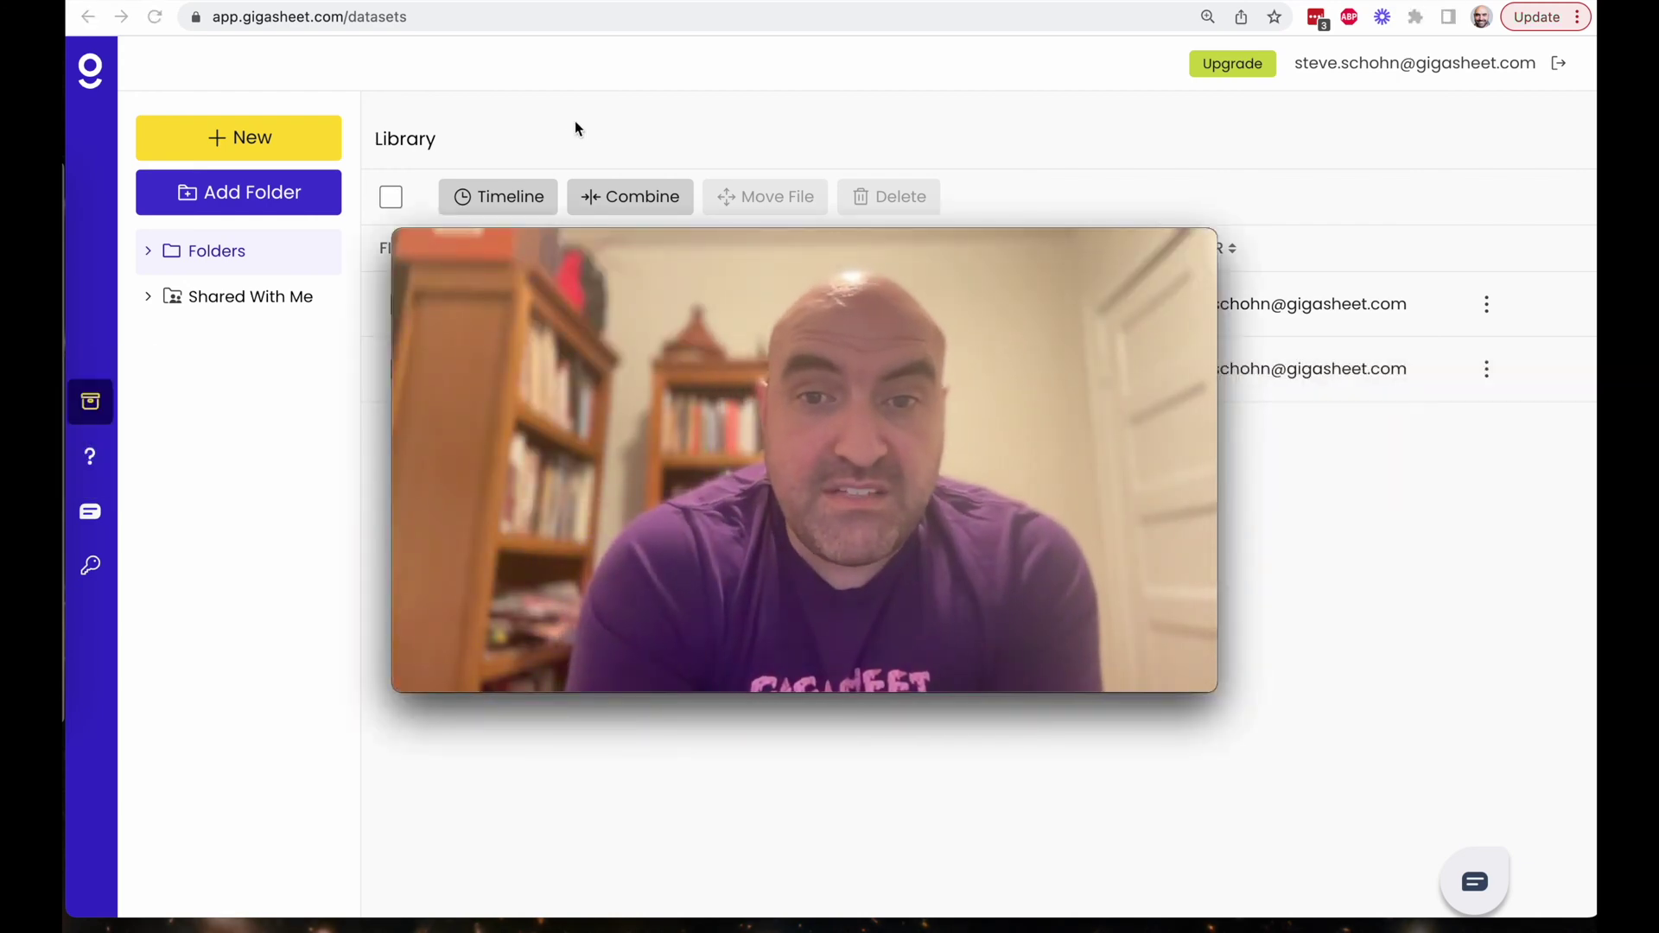
{"action": "key", "text": "super+Tab"}
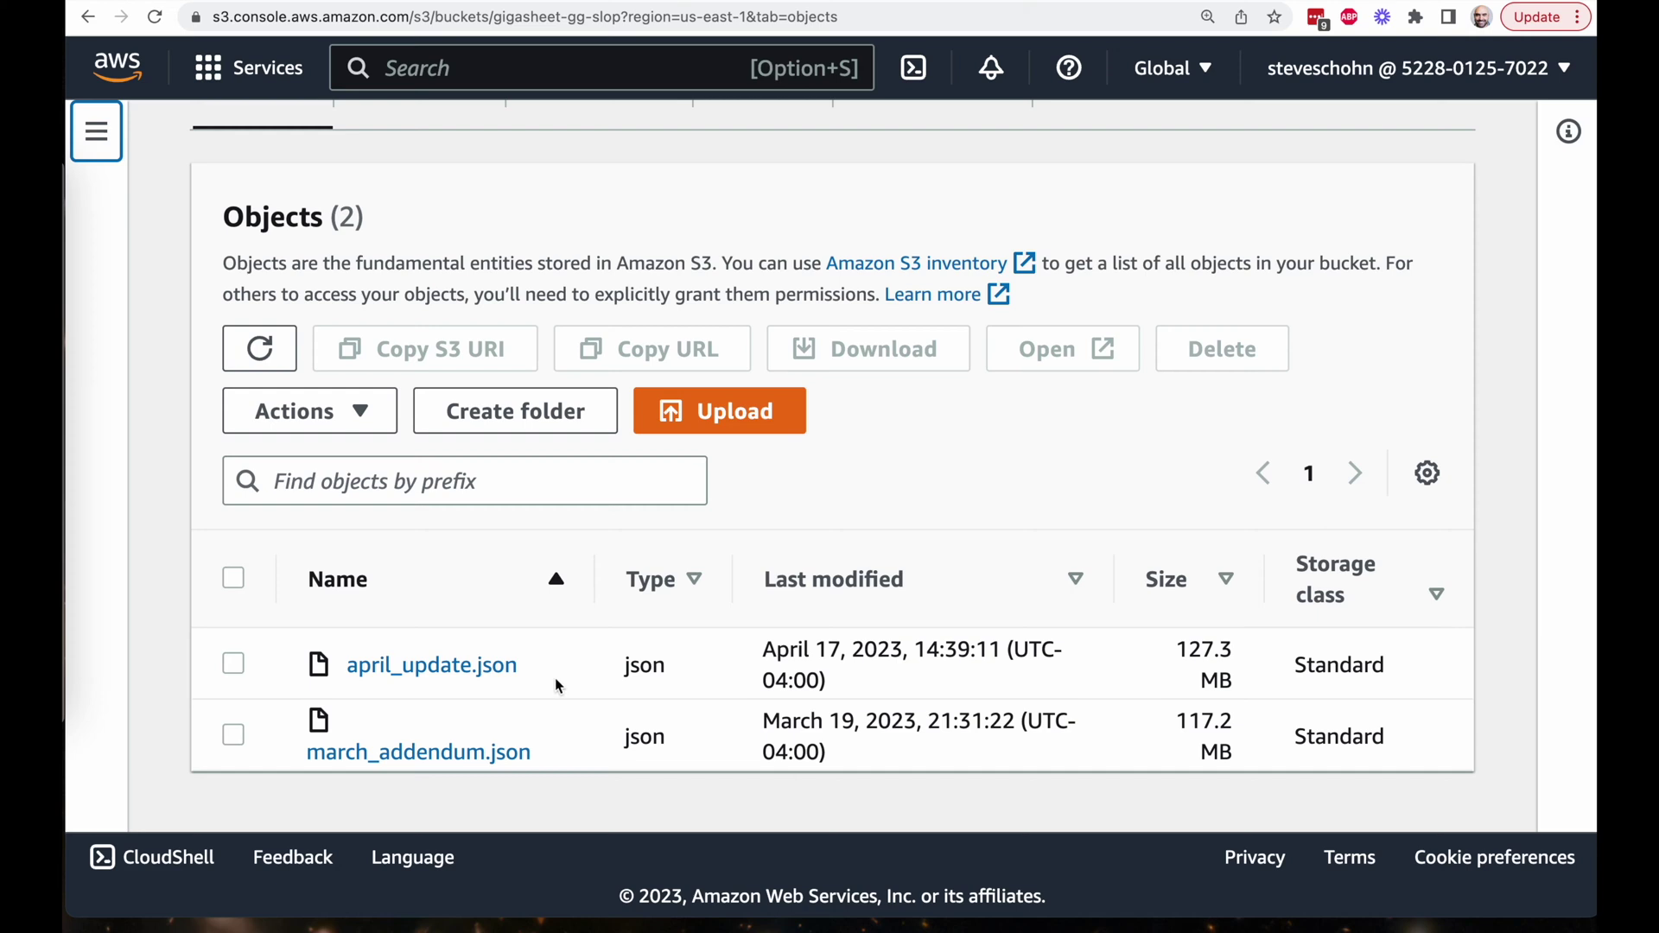
{"action": "left_click_drag", "start_coordinate": [555, 677], "coordinate": [344, 665]}
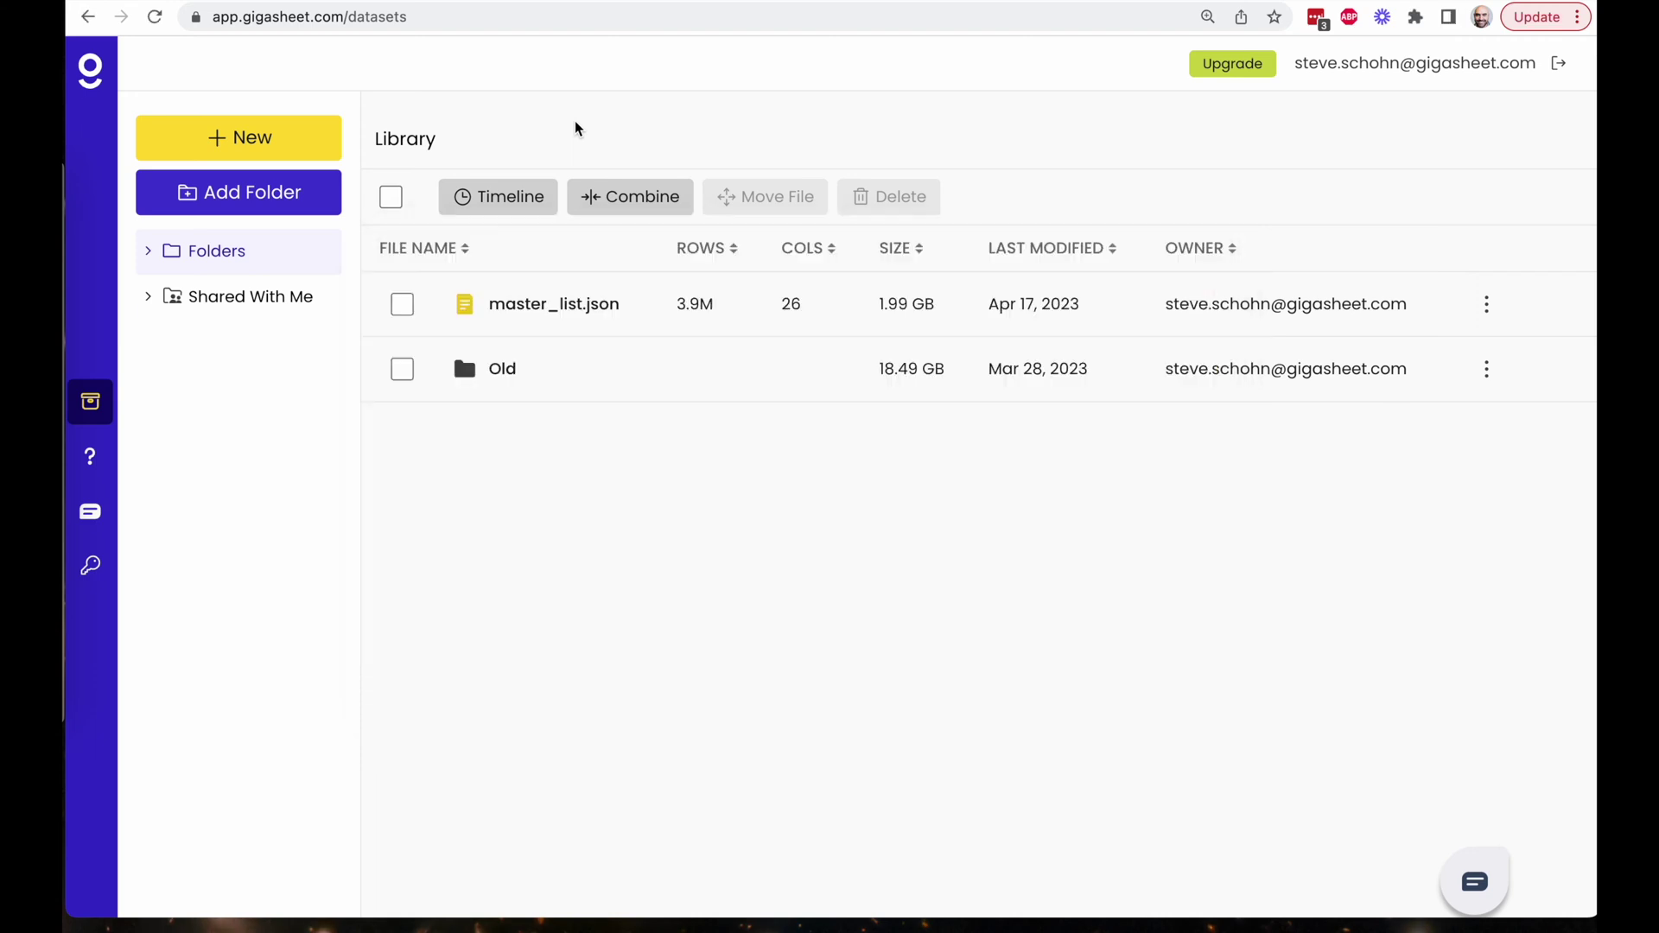
- Paste the python3 ~/api_projects/data_delivery_blog_post/automate_share.py command into iTerm and highlight the script name
{"action": "key", "text": "super+Tab"}
{"action": "key", "text": "super+Tab"}
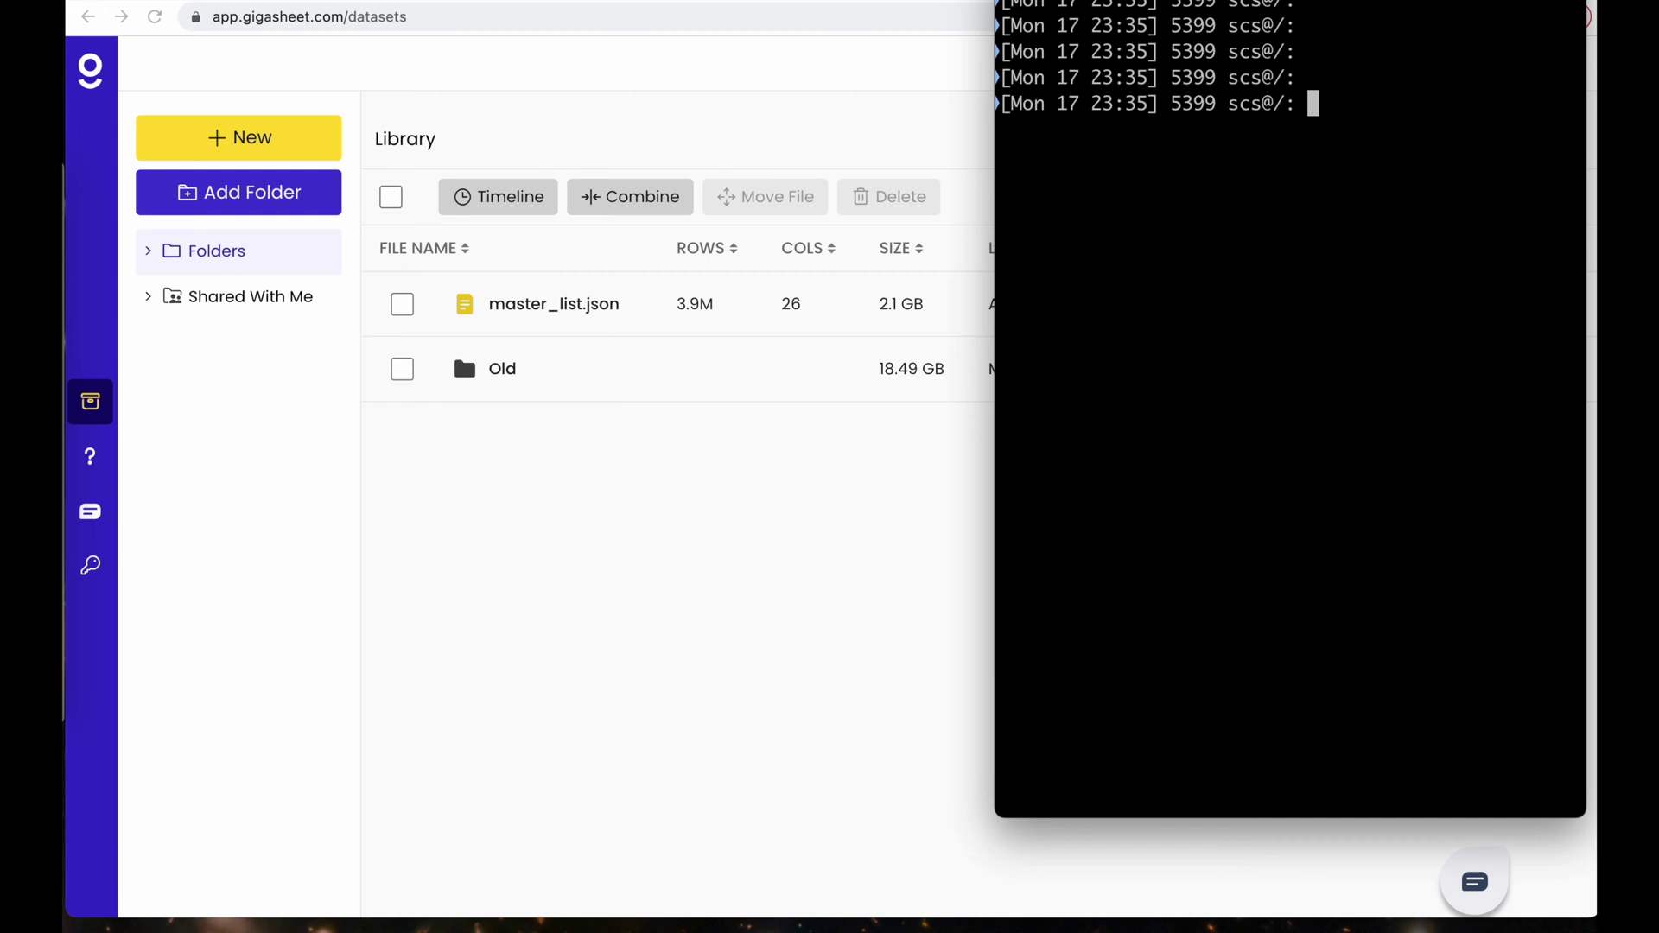
{"action": "type", "text": "python3 ~/api_projects/data_delivery_blog_post/automate_share.py"}
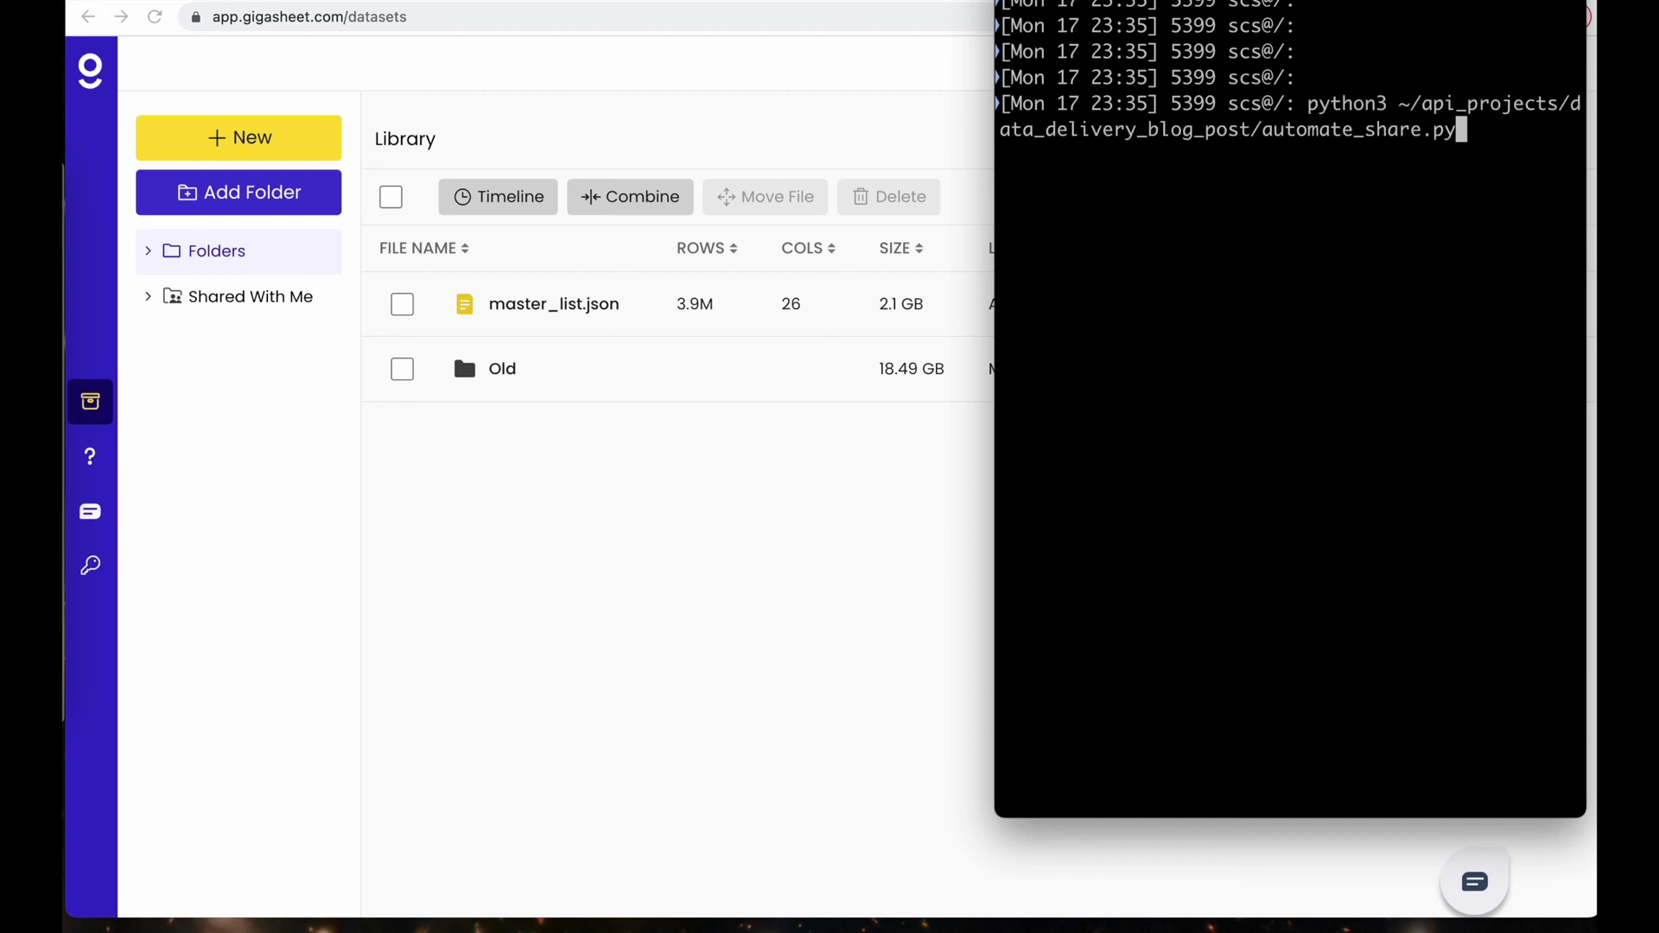
{"action": "left_click_drag", "start_coordinate": [1263, 129], "coordinate": [1458, 130]}
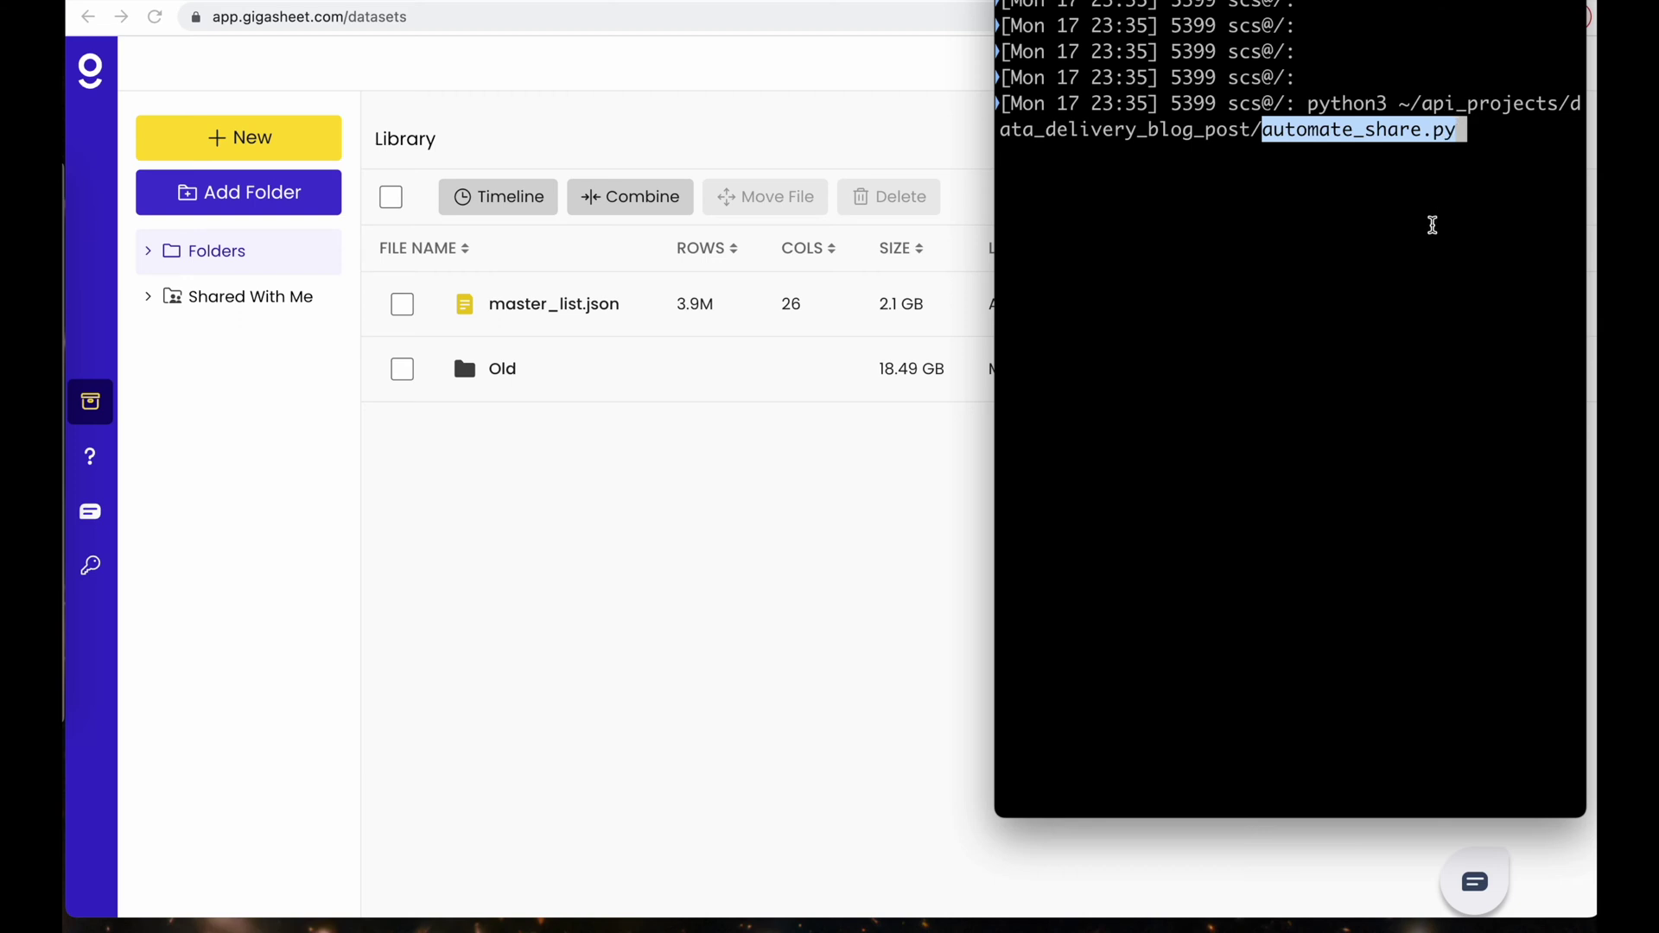
{"action": "left_click", "coordinate": [1432, 225]}
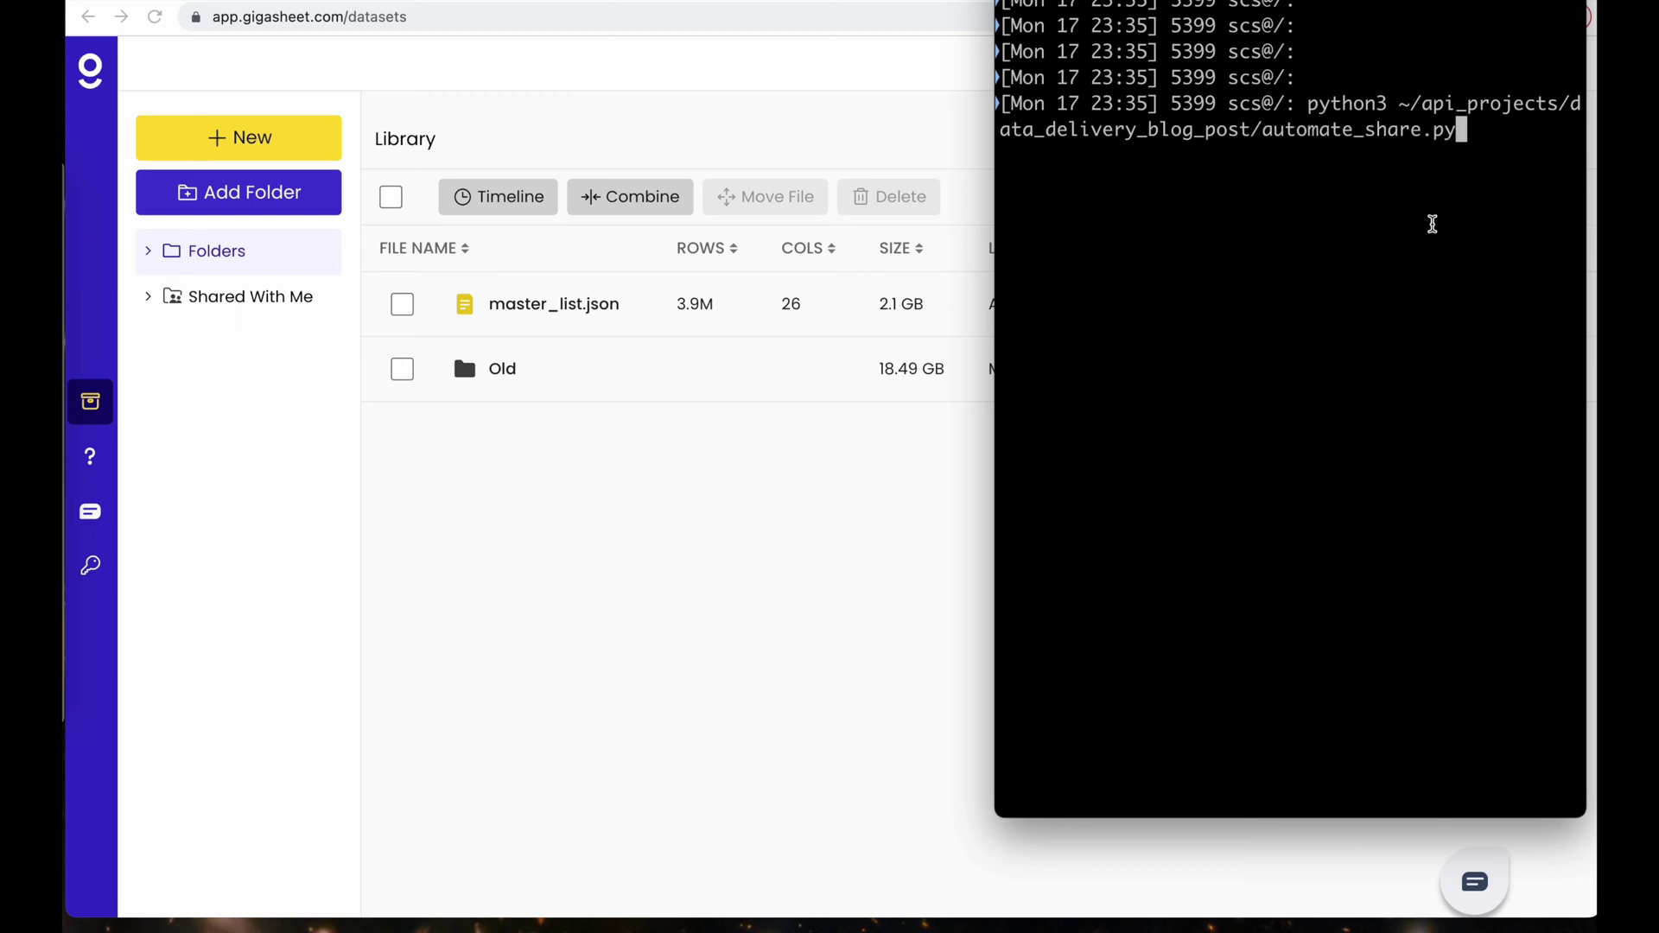
- Run automate_share.py until 'File Shared Successfully!' appears, then hide iTerm to reveal the Gigasheet library
{"action": "key", "text": "Return"}
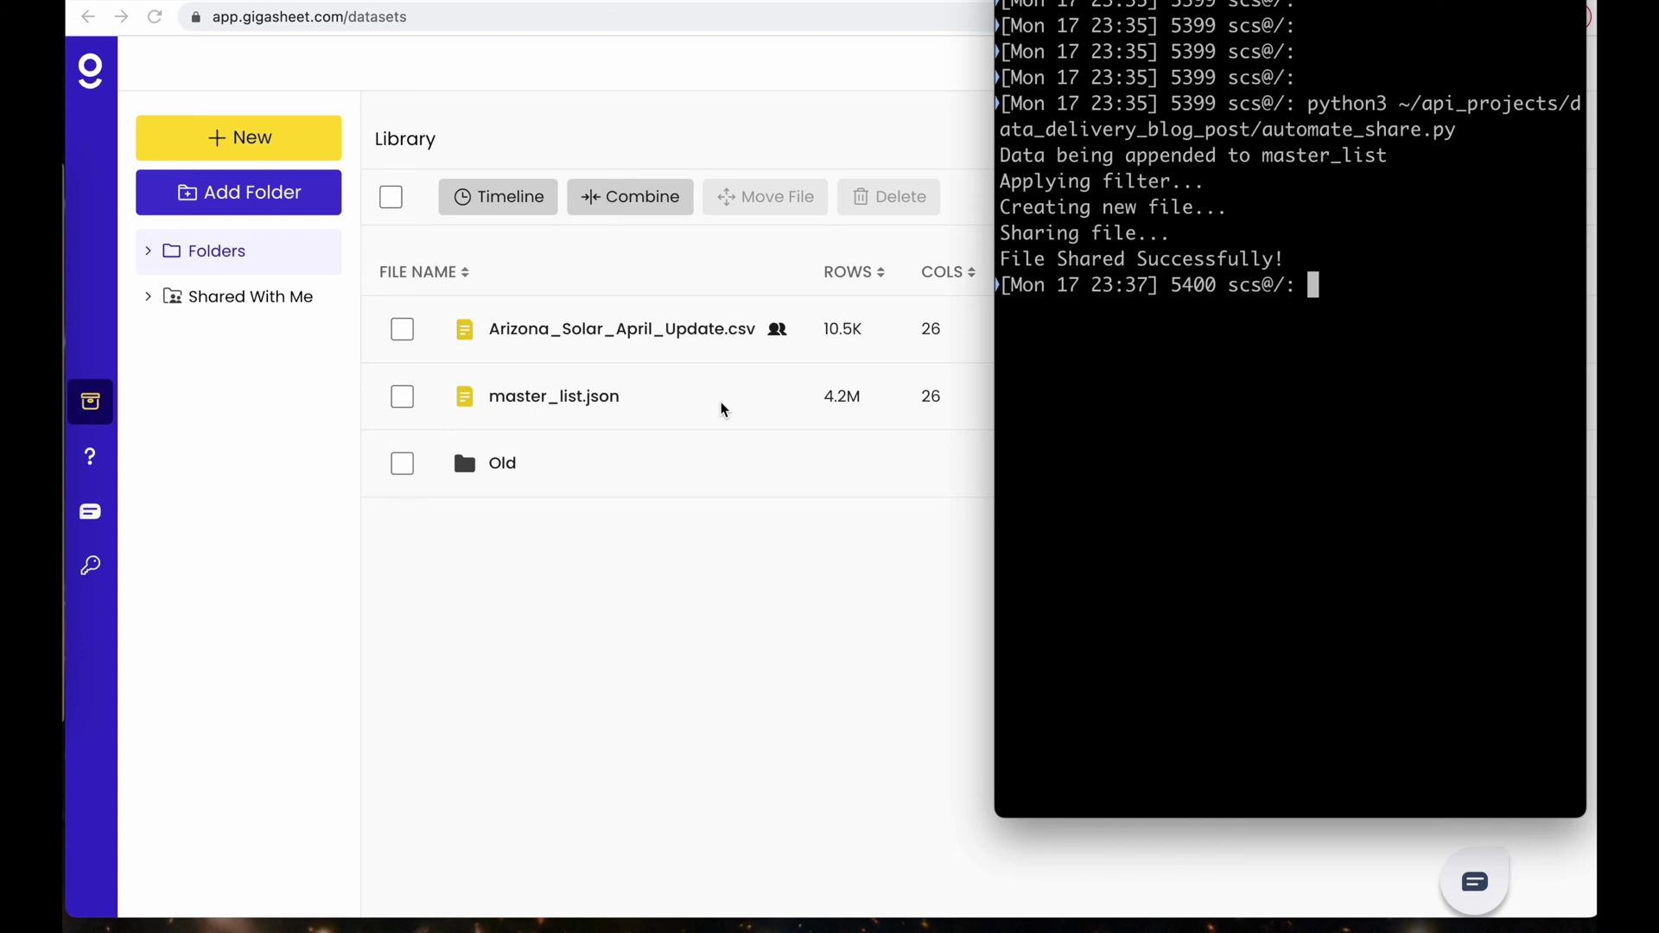
{"action": "left_click", "coordinate": [724, 409]}
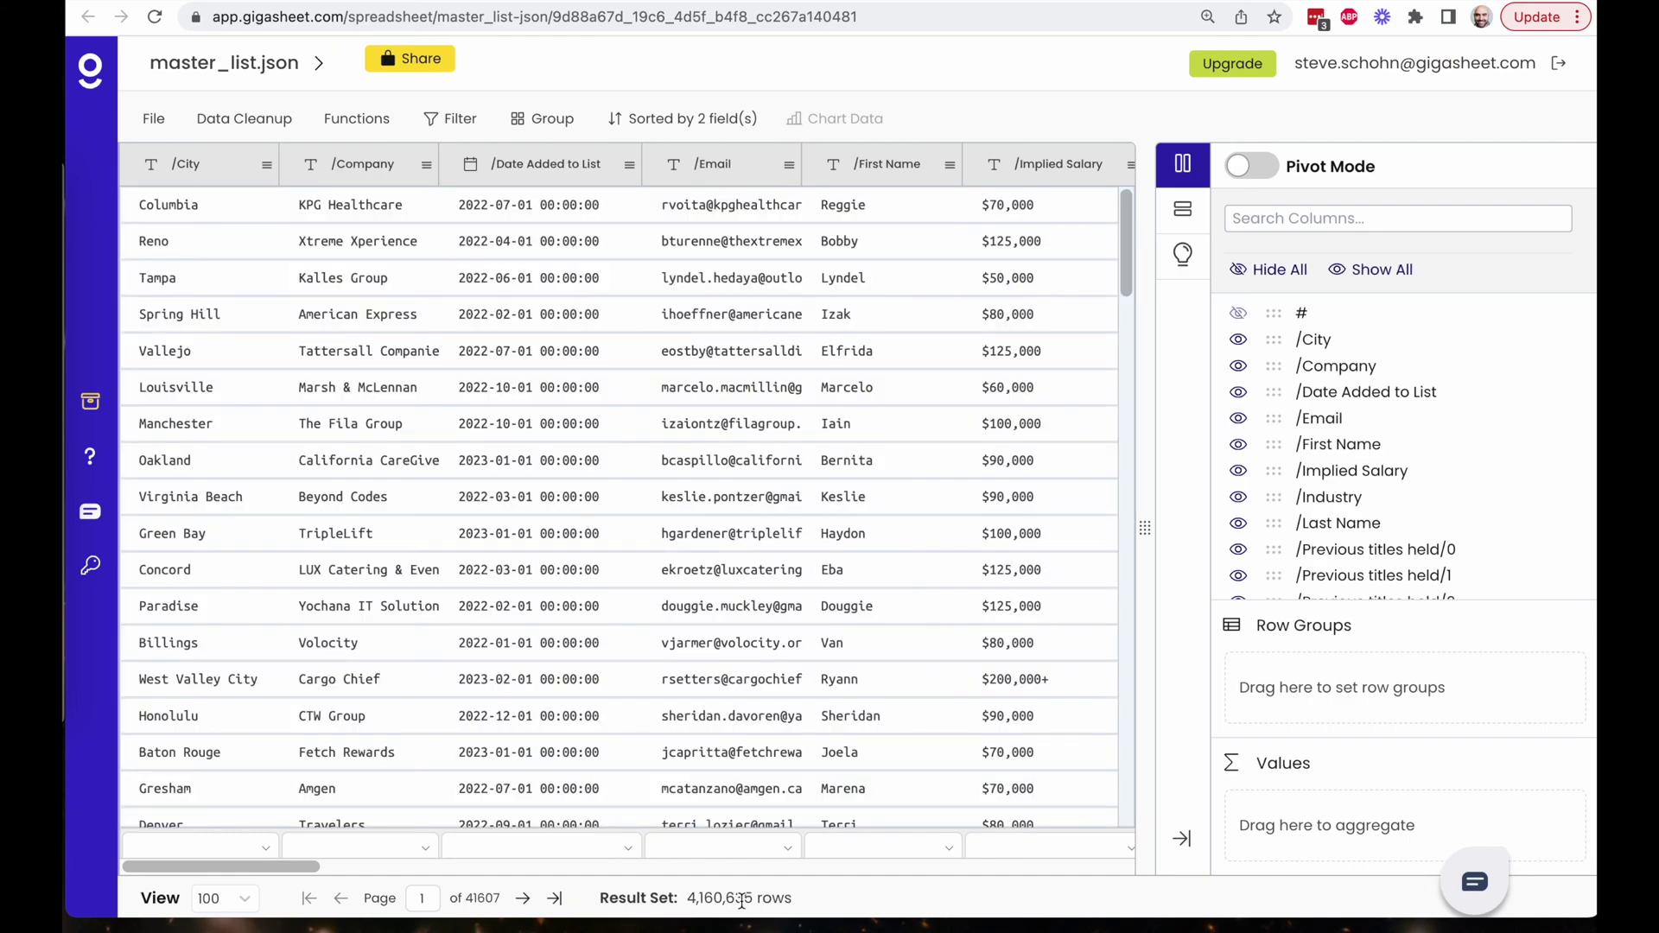
- Sort master_list.json by Date Added to List, 9 to 1, showing 2023-04-01 rows, then return to the library
{"action": "left_click", "coordinate": [631, 169]}
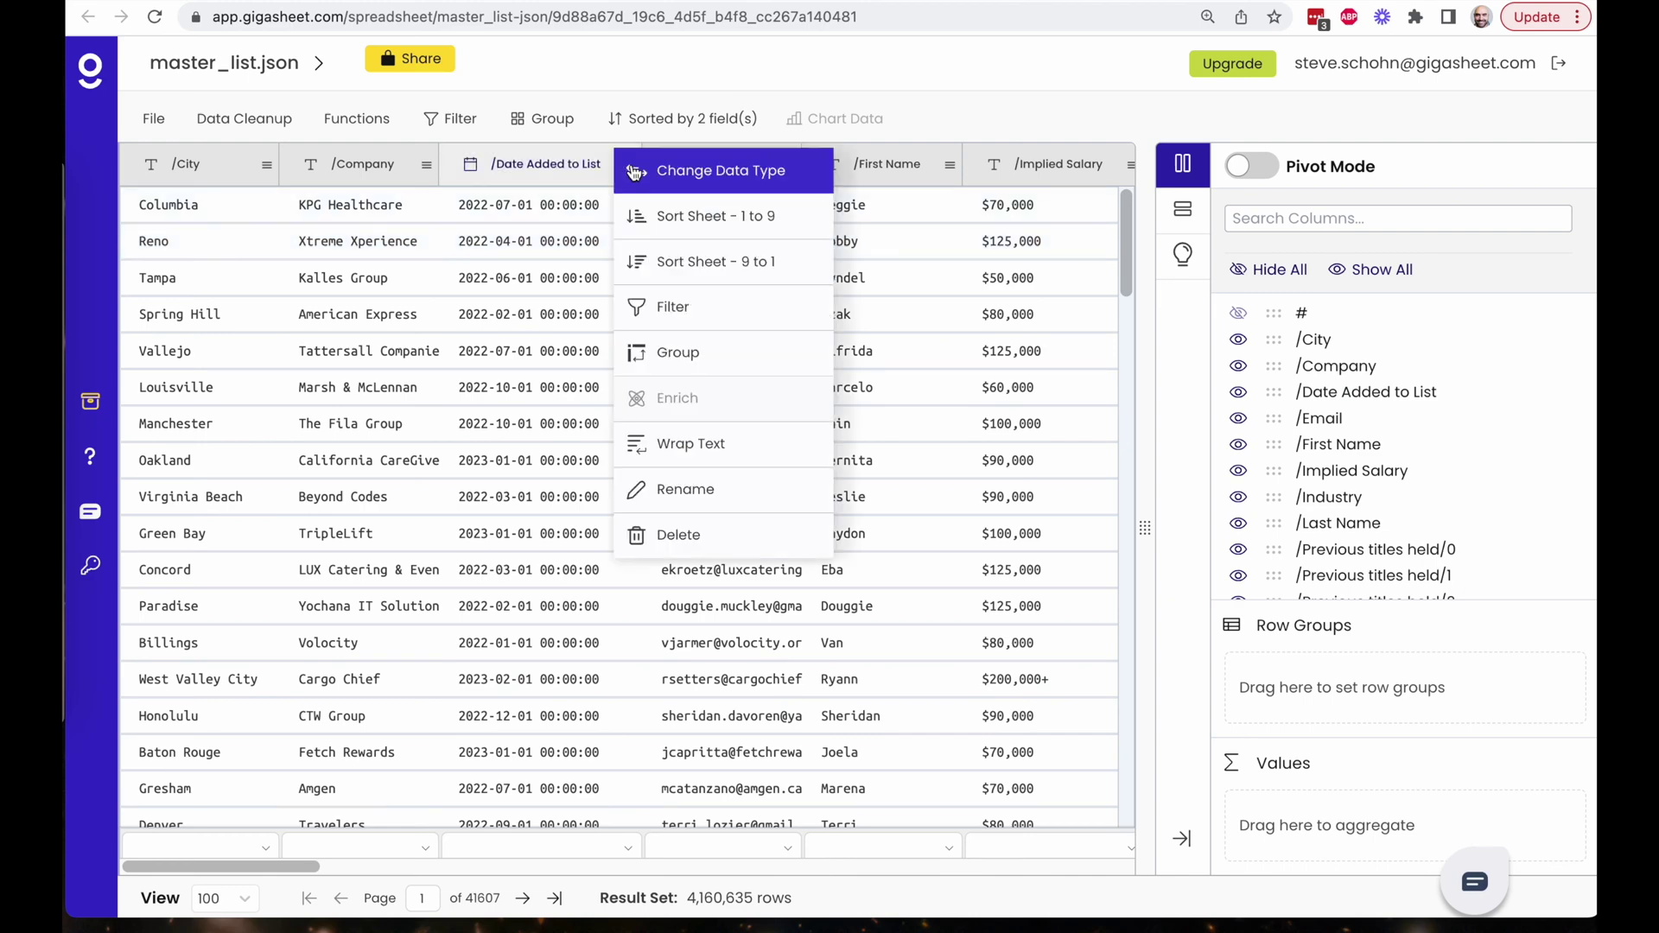
{"action": "left_click", "coordinate": [725, 262]}
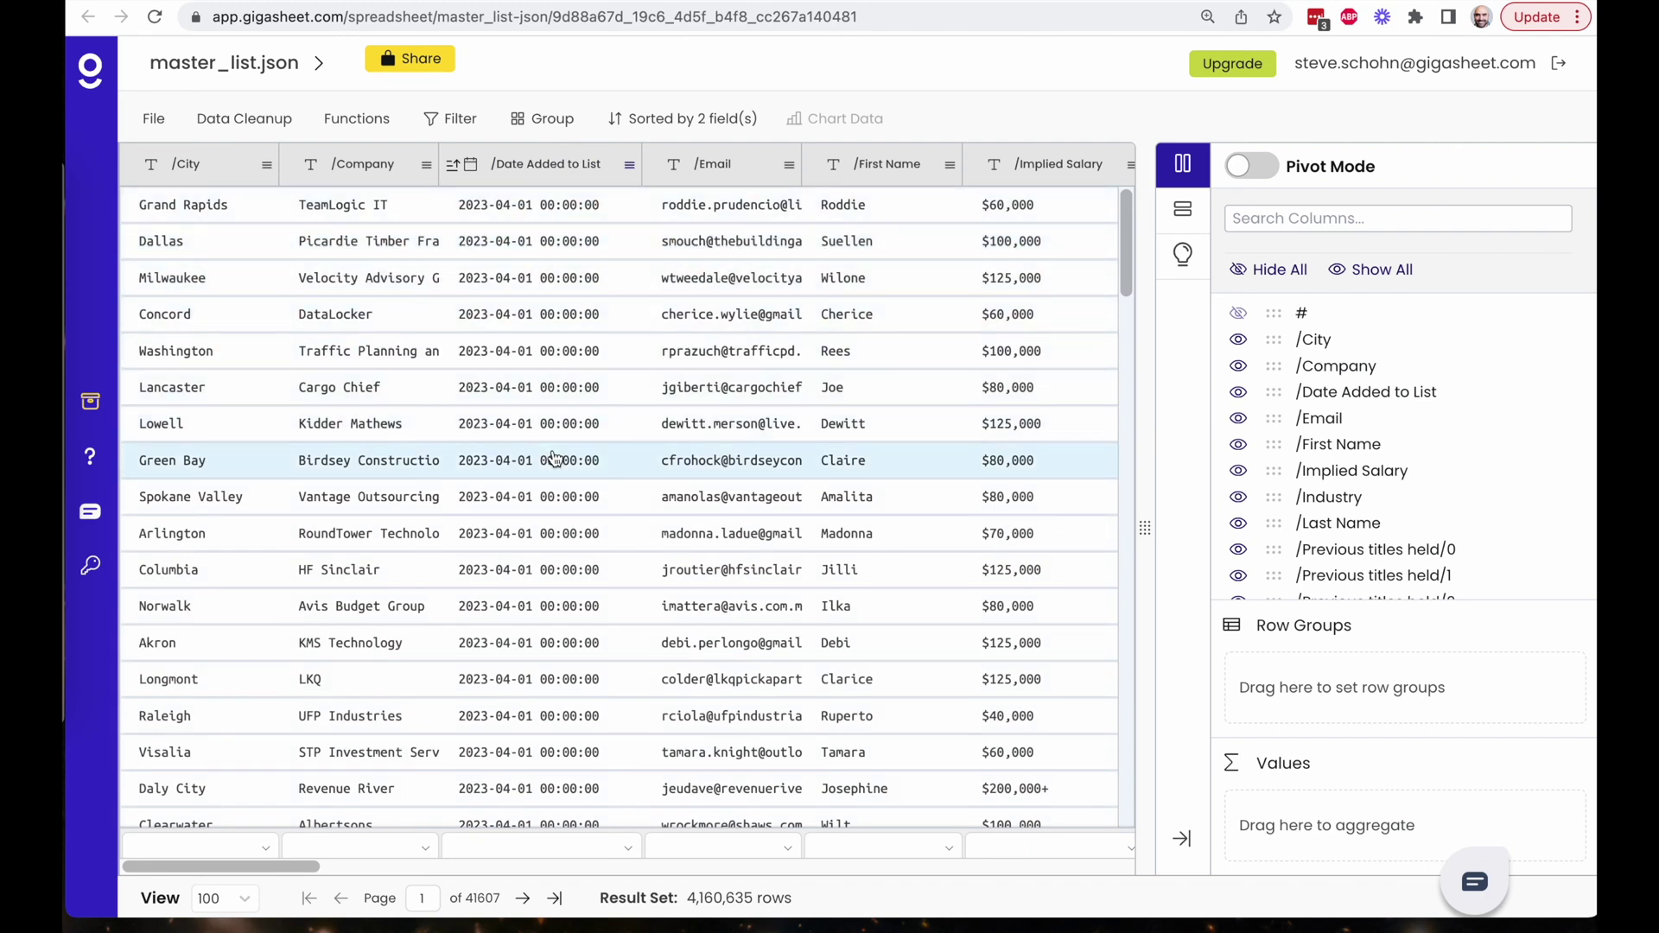
{"action": "left_click", "coordinate": [544, 207]}
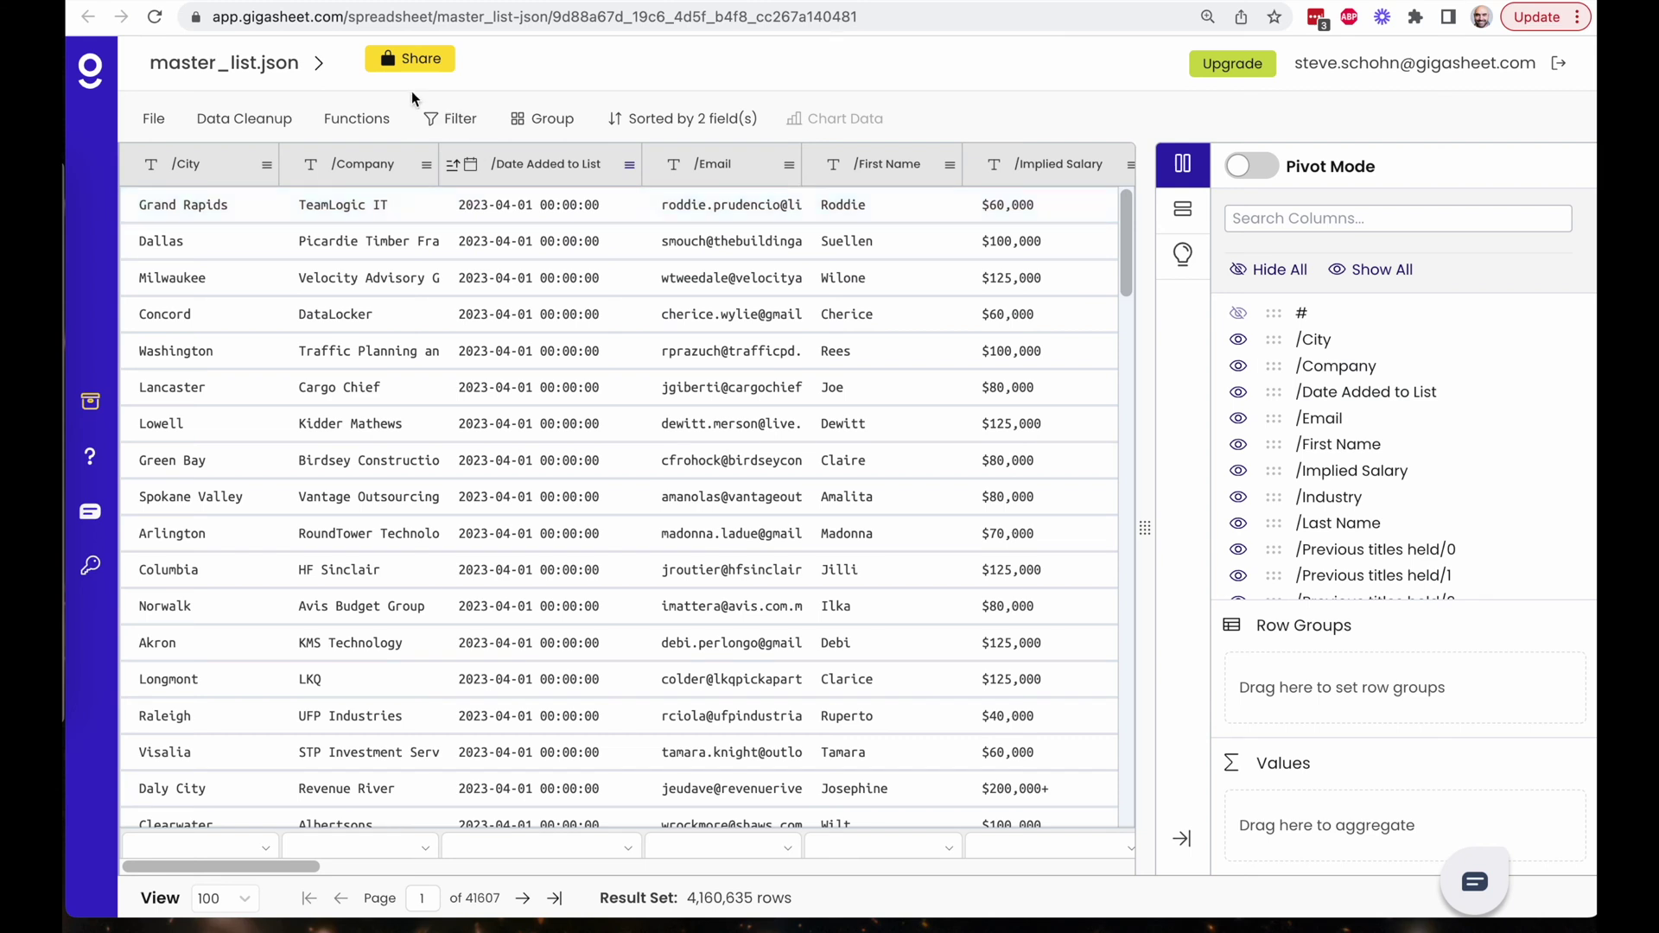
{"action": "left_click", "coordinate": [216, 1]}
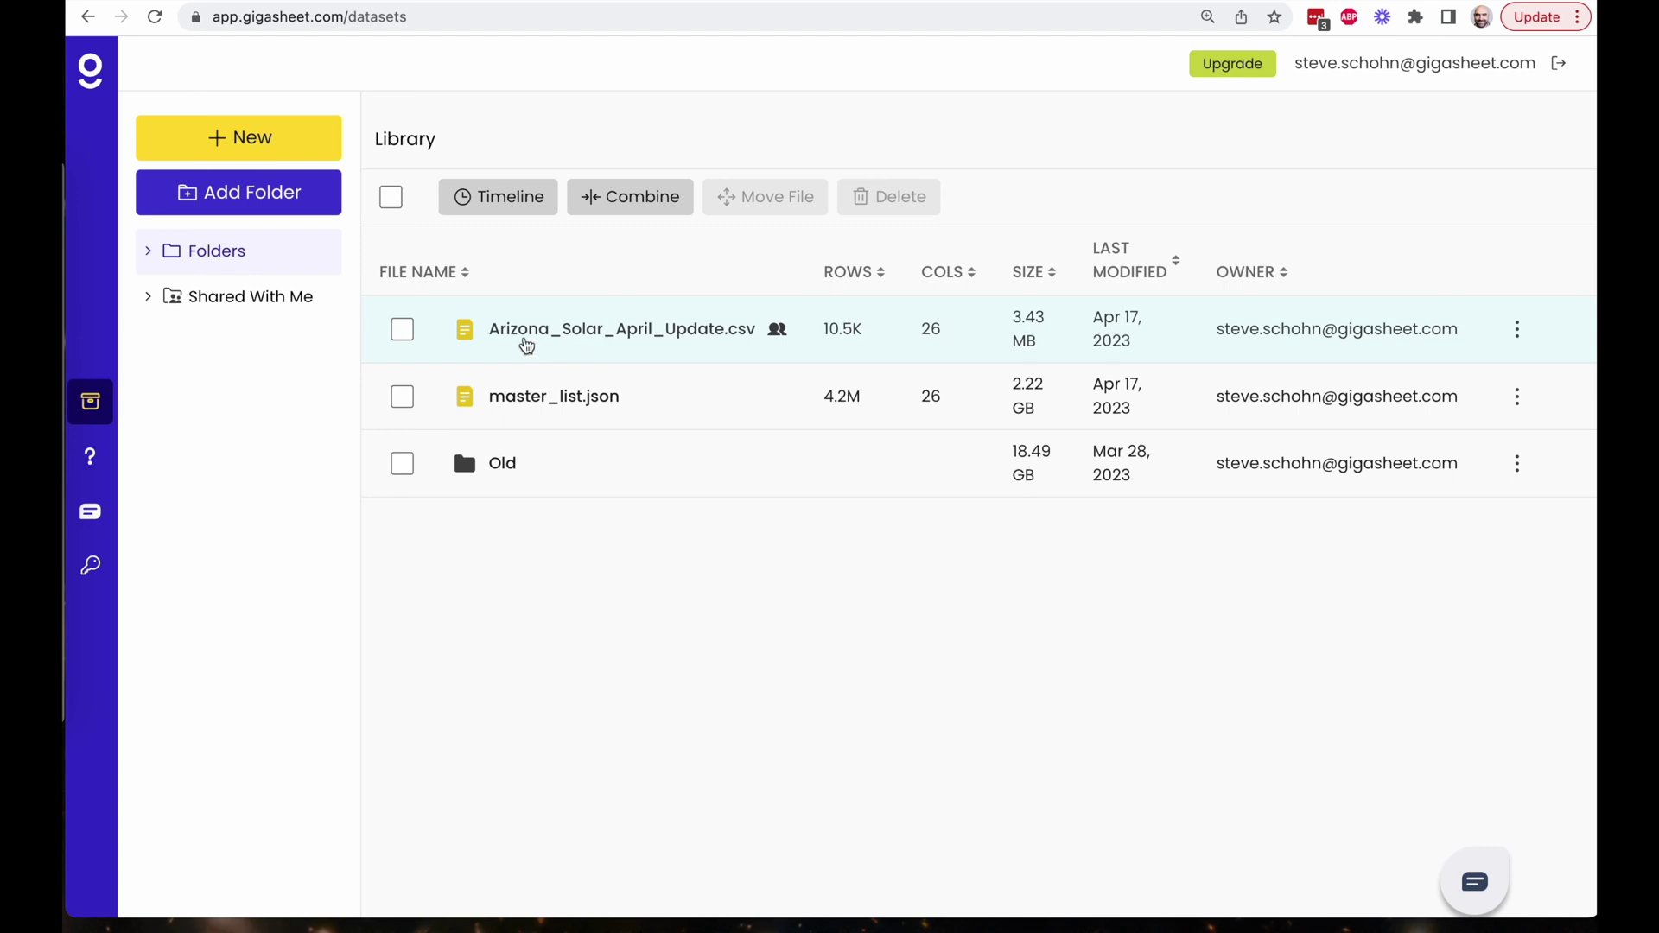
- Open Arizona_Solar_April_Update.csv, browse its self-reported interest columns, and bring up its Share settings
{"action": "left_click", "coordinate": [619, 334]}
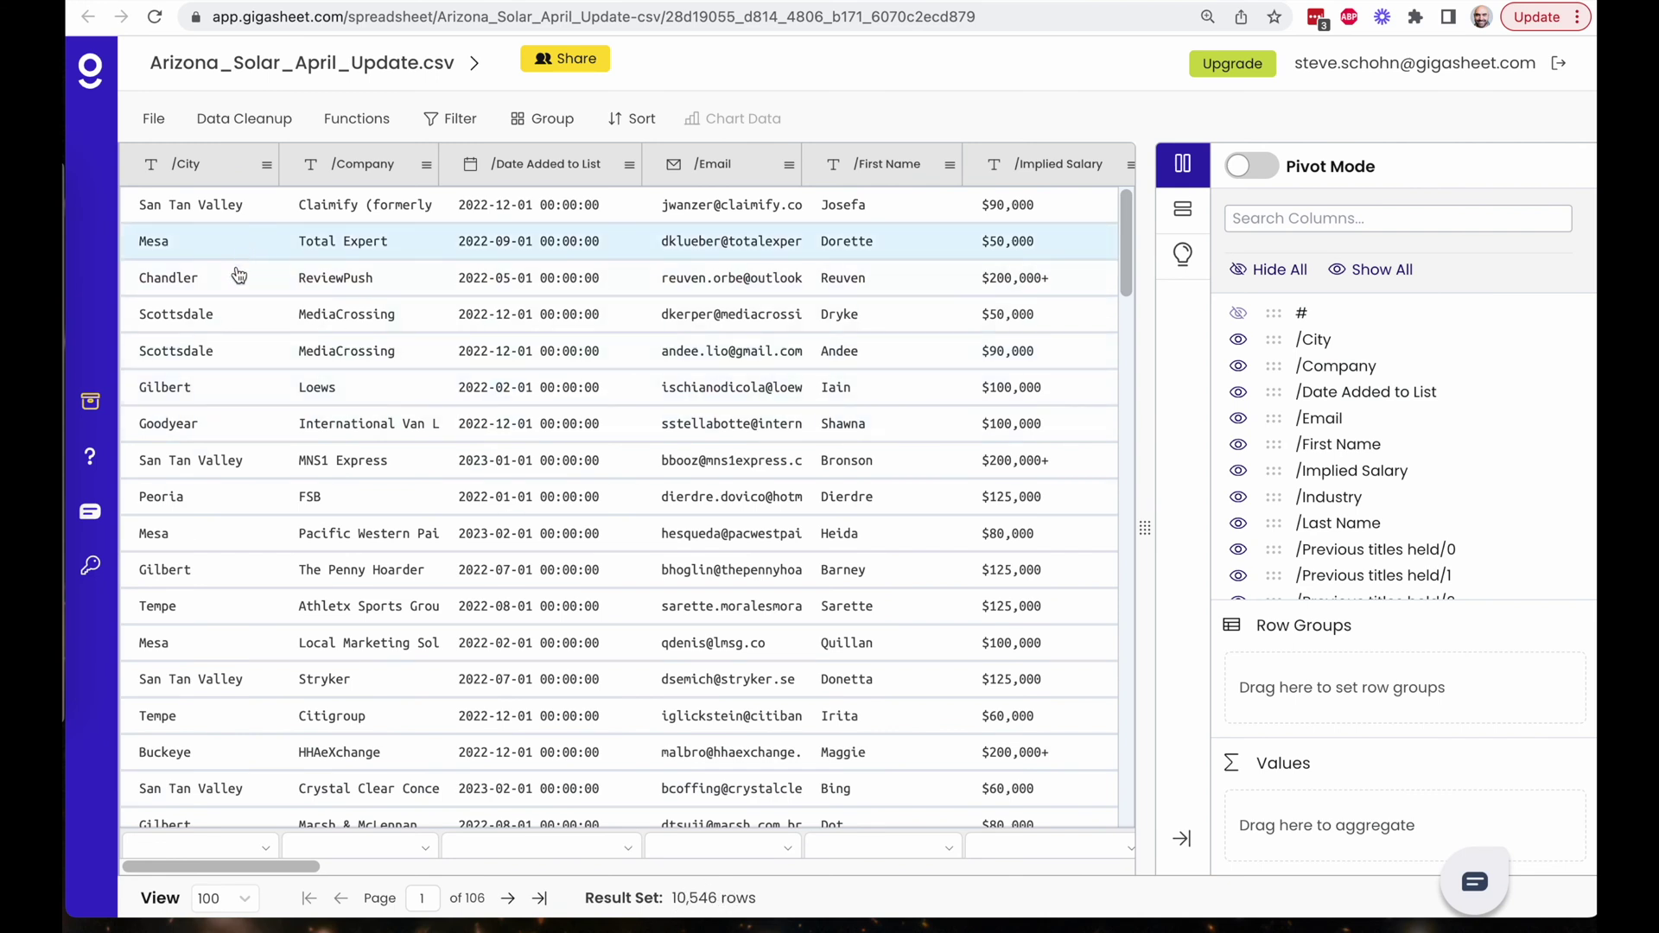
{"action": "scroll", "coordinate": [233, 330], "scroll_direction": "down", "scroll_amount": 1}
{"action": "scroll", "coordinate": [234, 329], "scroll_direction": "up", "scroll_amount": 1}
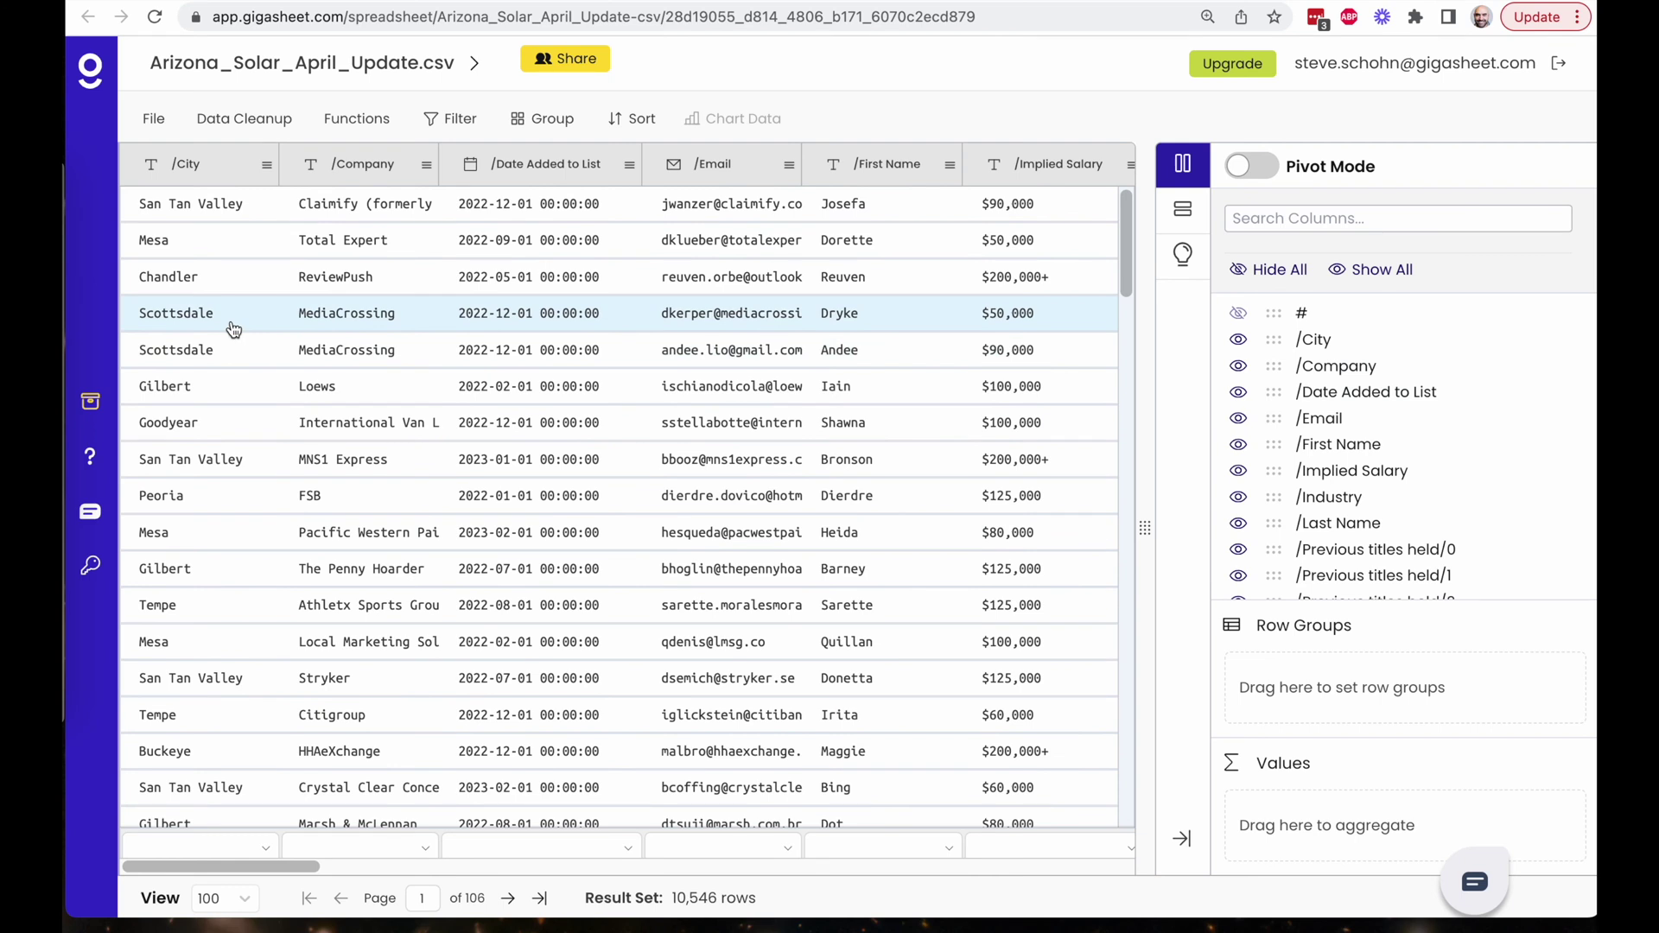
{"action": "scroll", "coordinate": [245, 358], "scroll_direction": "down", "scroll_amount": 2}
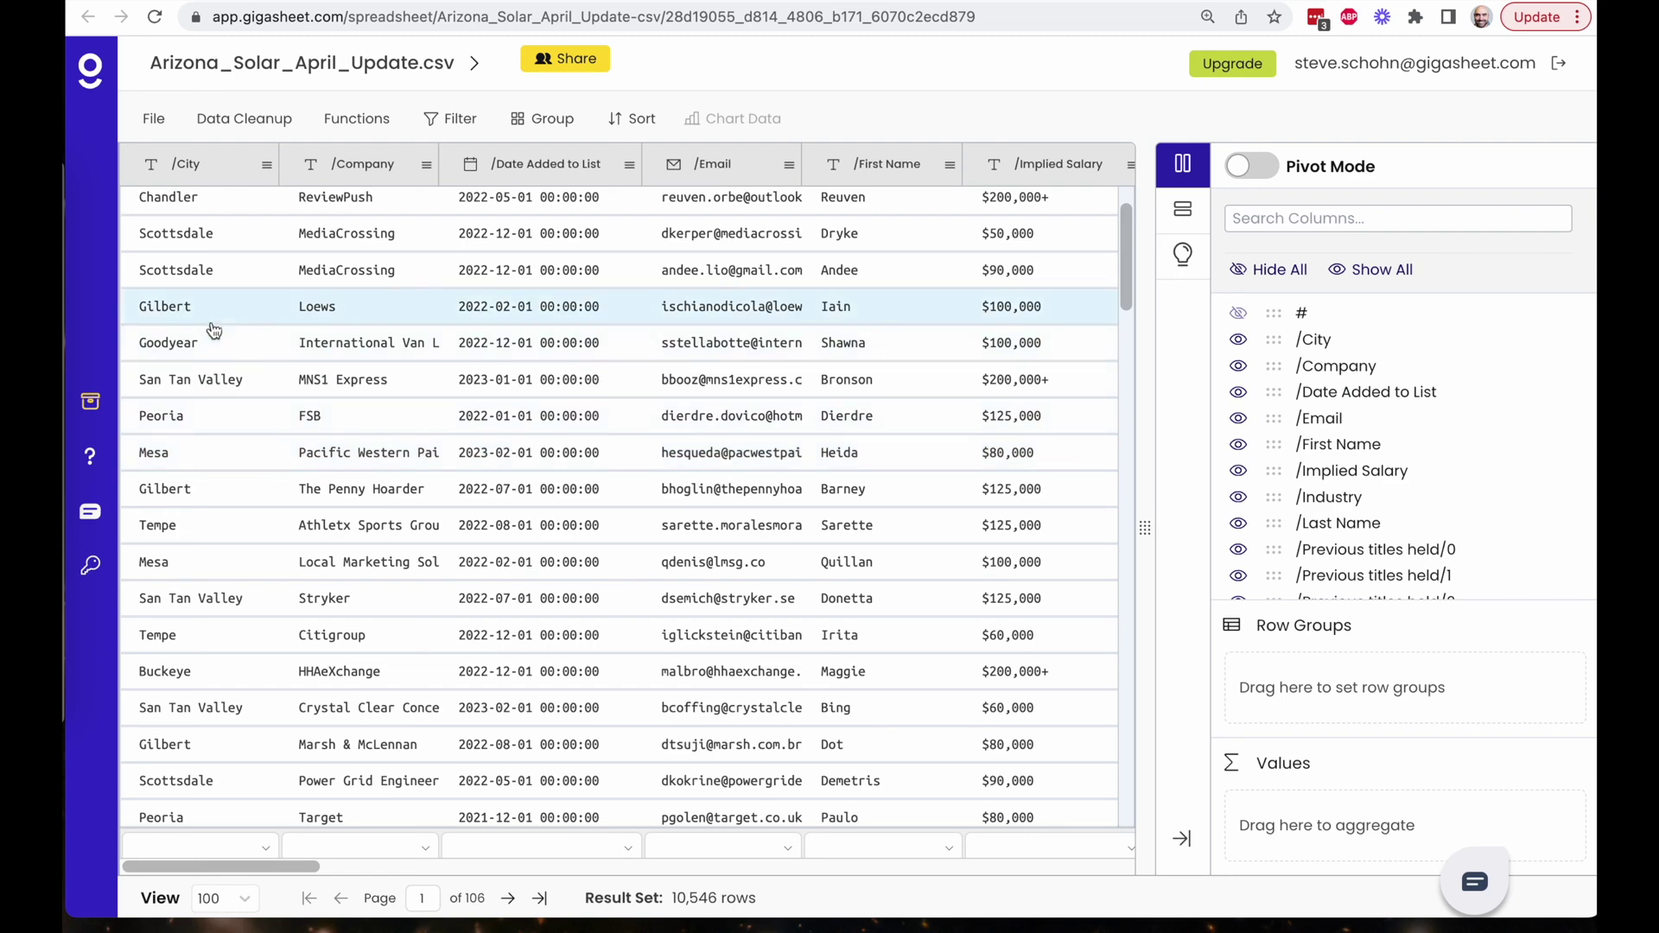
{"action": "scroll", "coordinate": [220, 507], "scroll_direction": "down", "scroll_amount": 5}
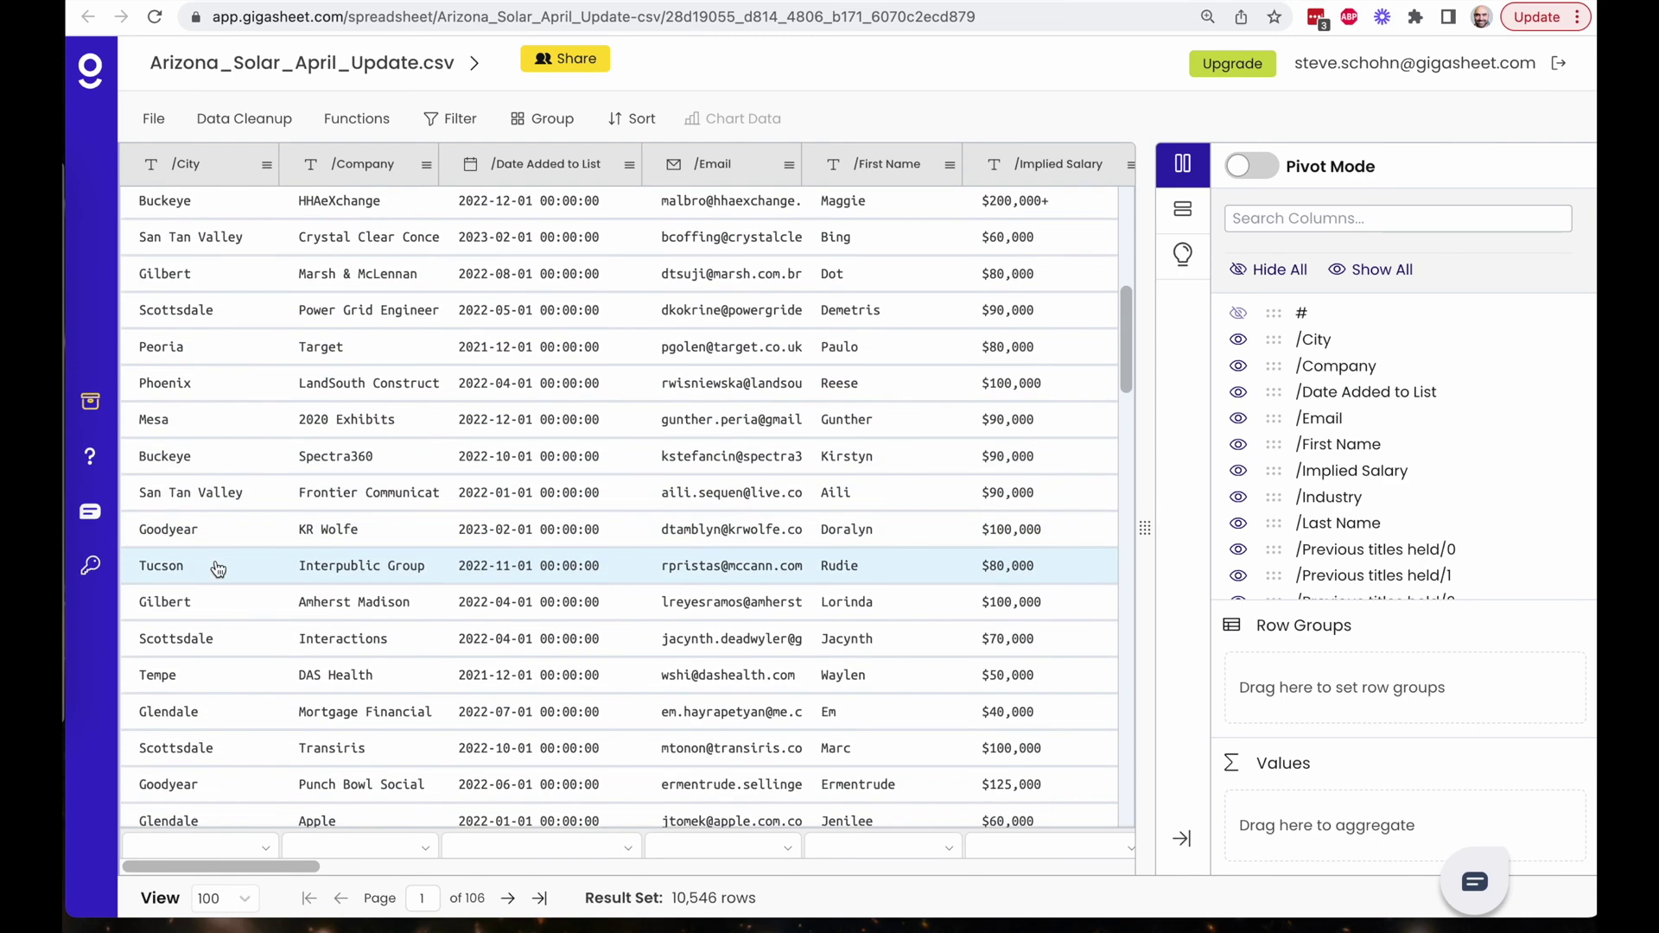
{"action": "scroll", "coordinate": [218, 568], "scroll_direction": "right", "scroll_amount": 10}
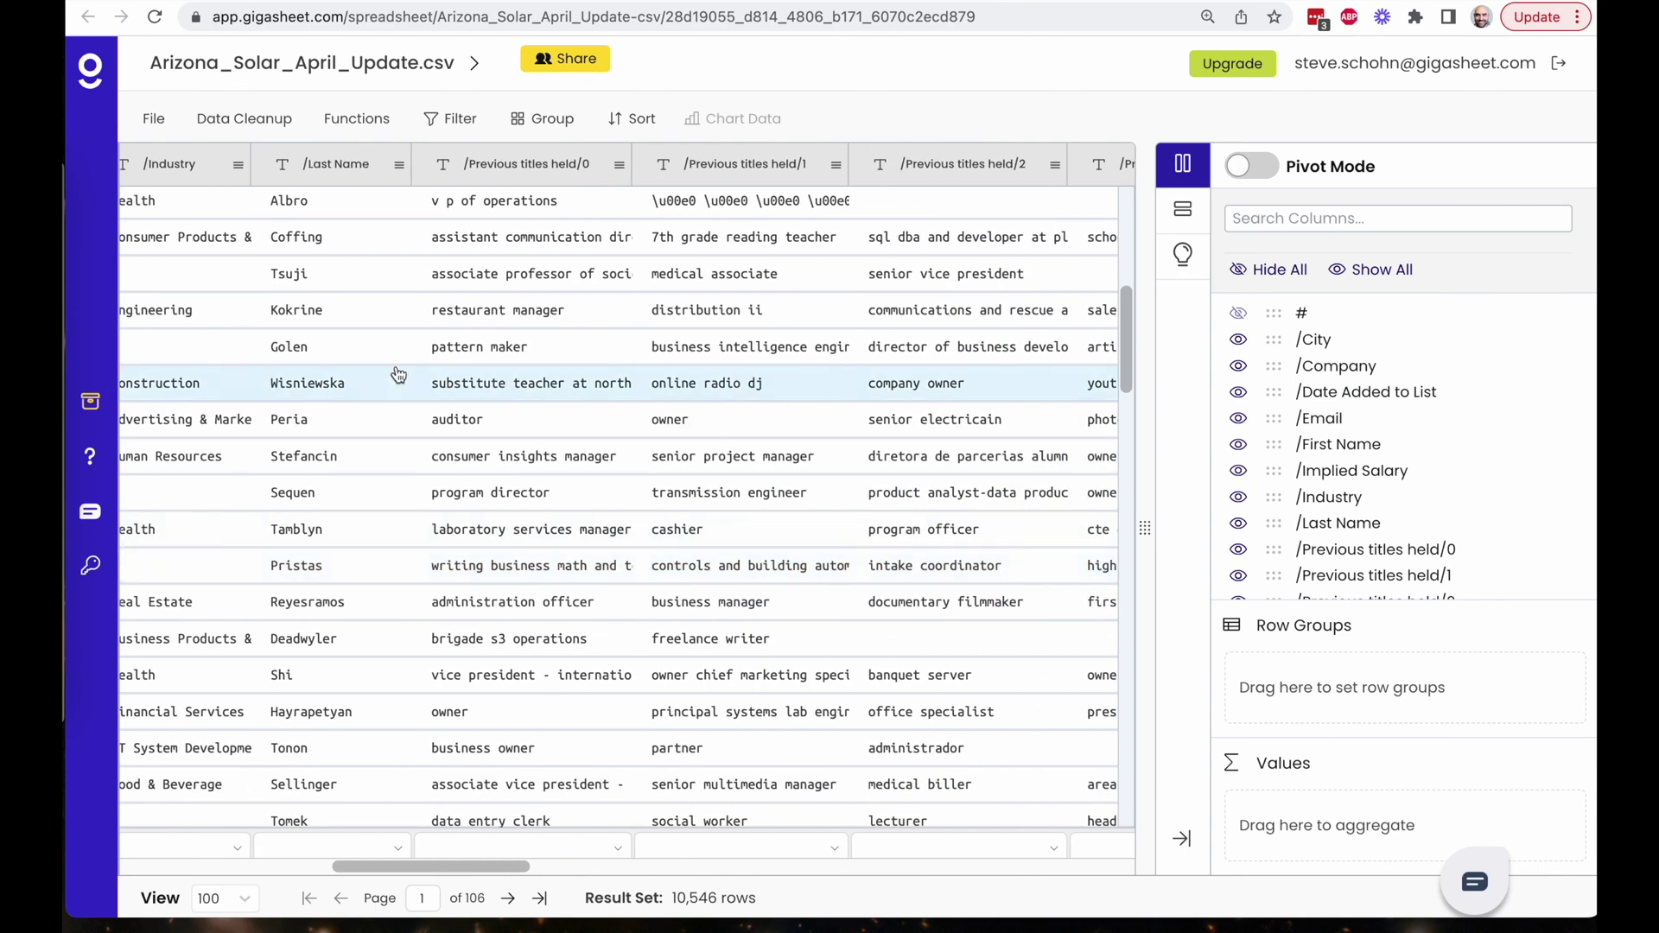
{"action": "scroll", "coordinate": [396, 372], "scroll_direction": "up", "scroll_amount": 1}
{"action": "scroll", "coordinate": [396, 372], "scroll_direction": "right", "scroll_amount": 15}
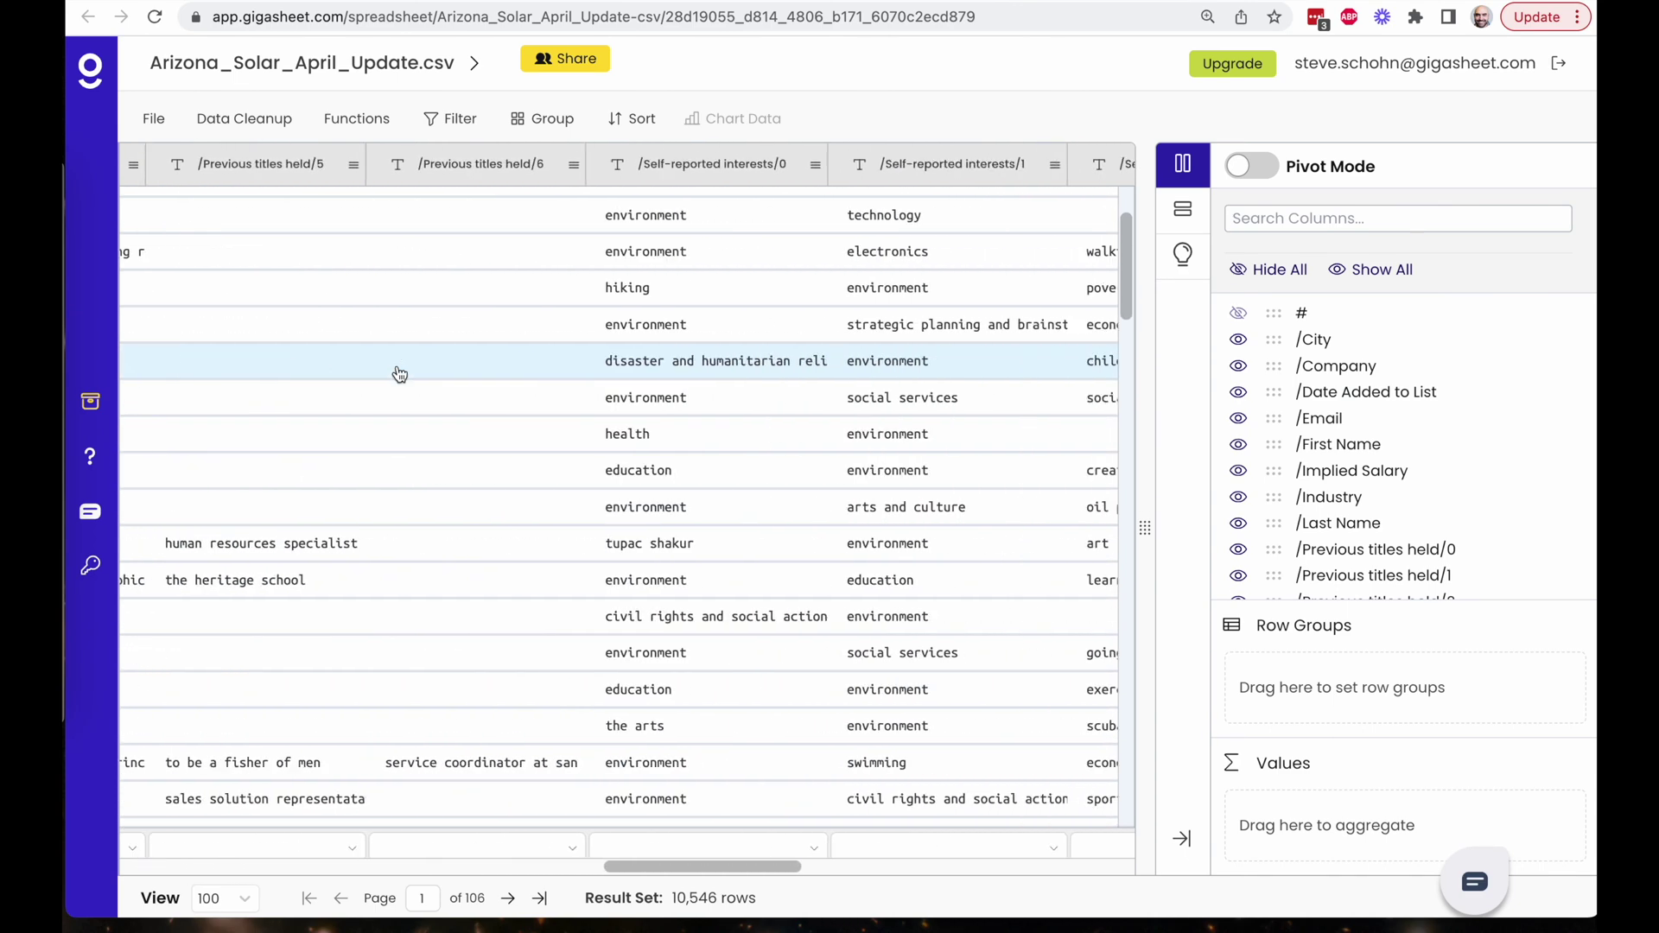
{"action": "scroll", "coordinate": [398, 373], "scroll_direction": "left", "scroll_amount": 1}
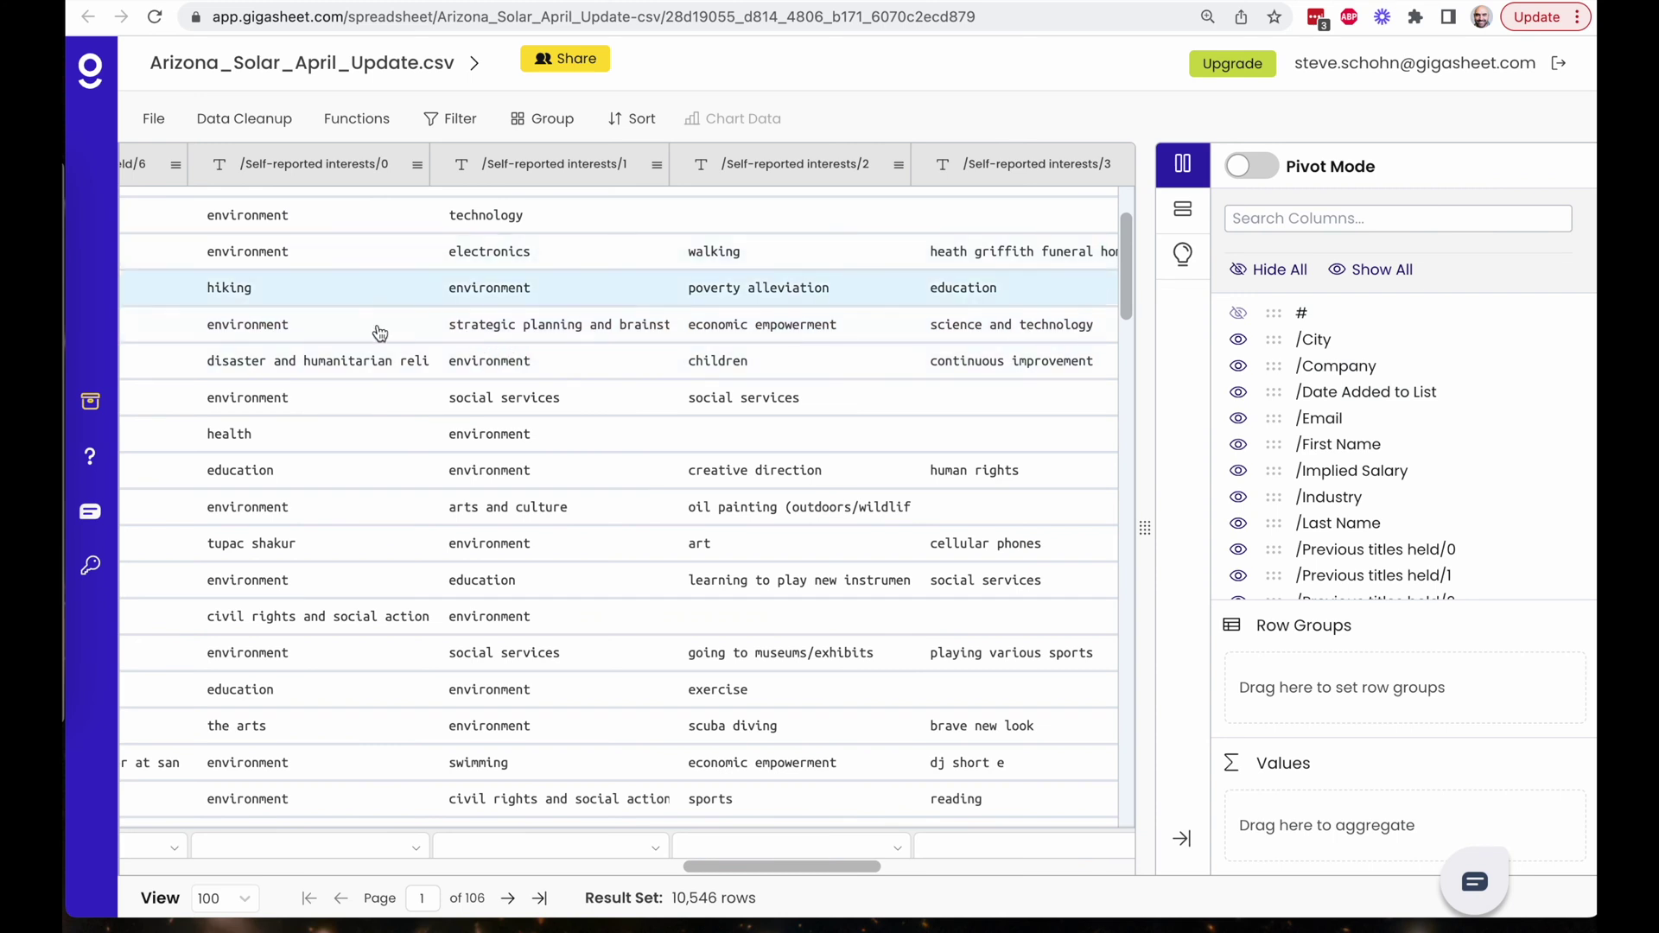
{"action": "scroll", "coordinate": [385, 443], "scroll_direction": "down", "scroll_amount": 5}
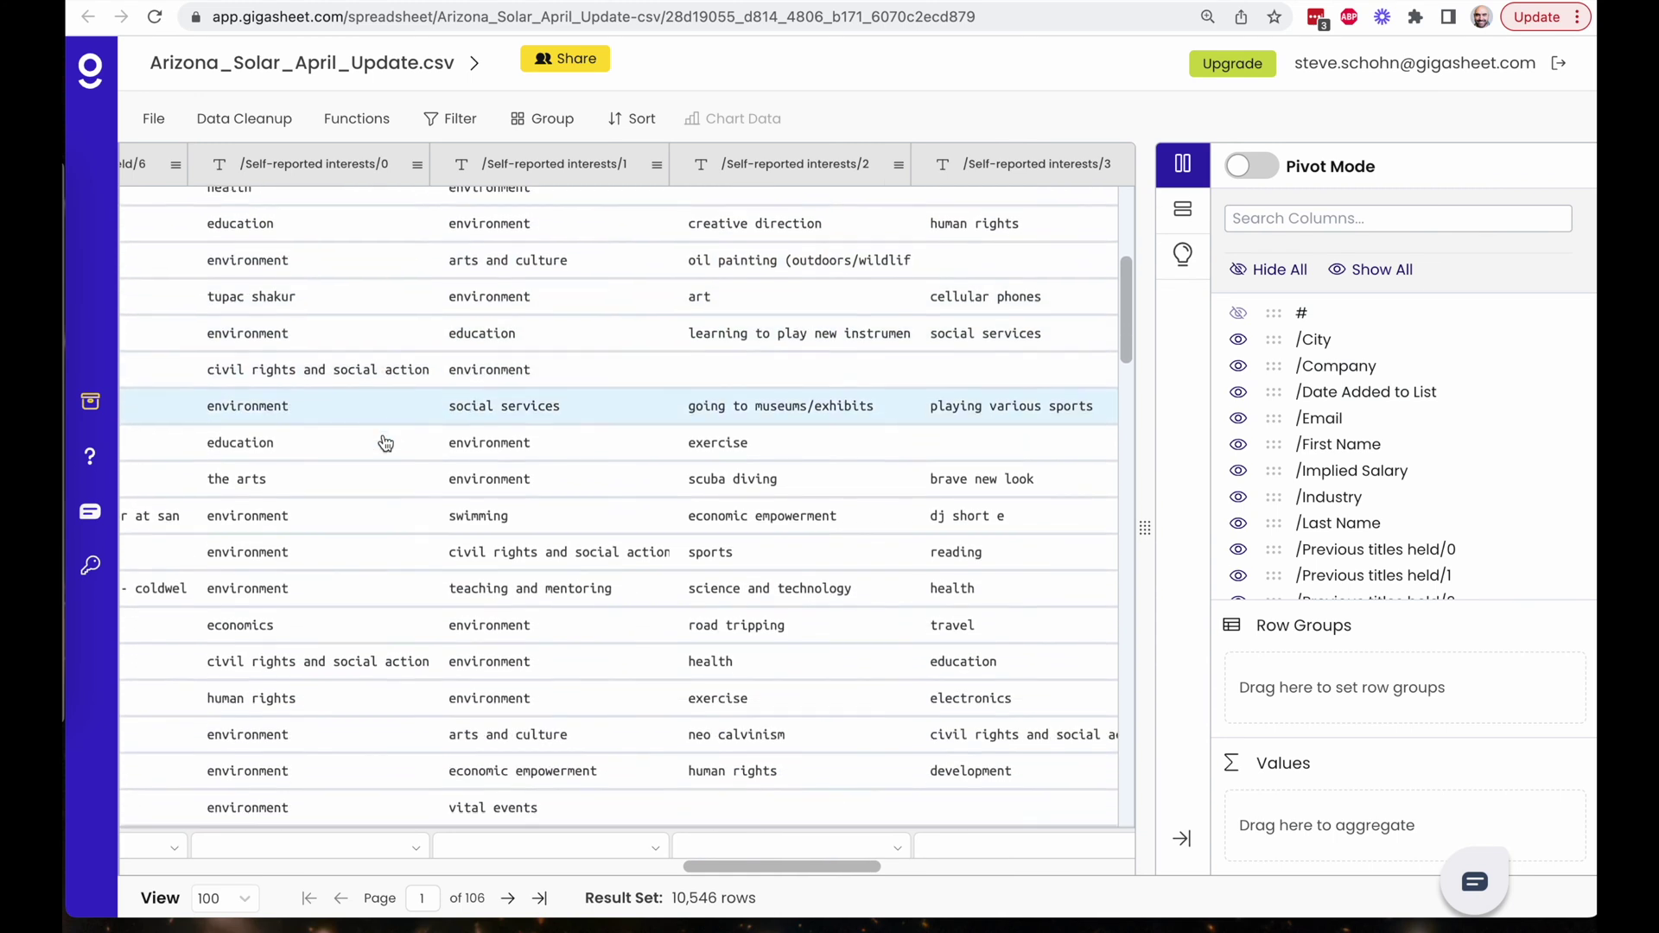
{"action": "scroll", "coordinate": [386, 444], "scroll_direction": "down", "scroll_amount": 4}
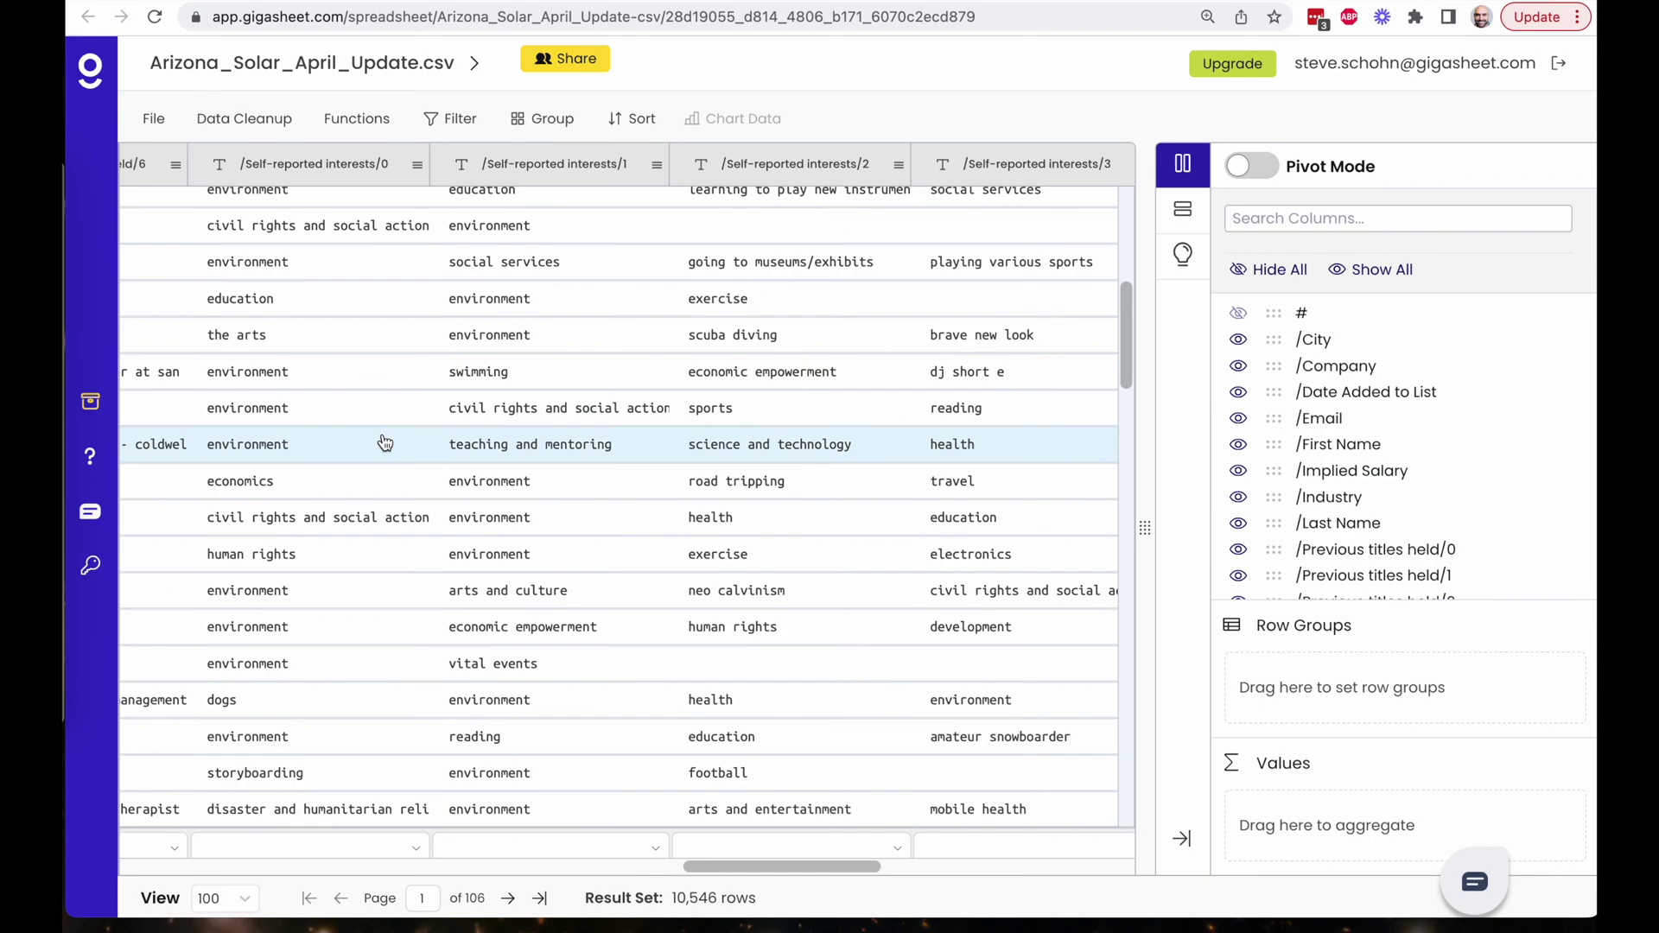
{"action": "scroll", "coordinate": [386, 444], "scroll_direction": "down", "scroll_amount": 6}
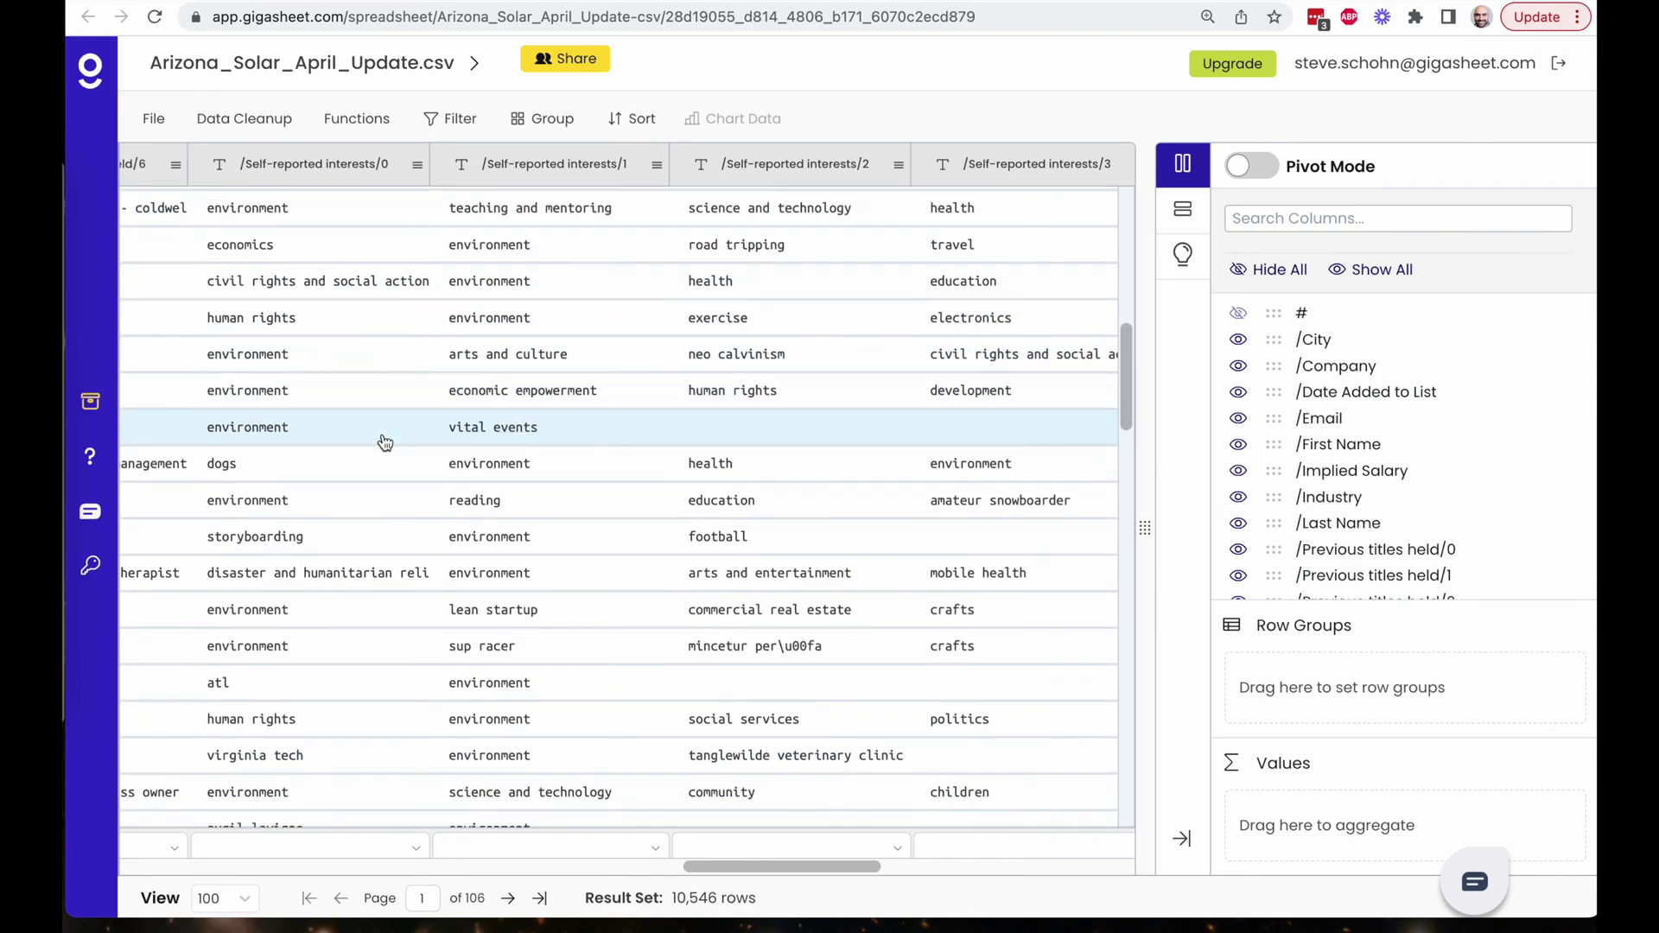
{"action": "scroll", "coordinate": [386, 443], "scroll_direction": "left", "scroll_amount": 10}
{"action": "scroll", "coordinate": [385, 444], "scroll_direction": "up", "scroll_amount": 10}
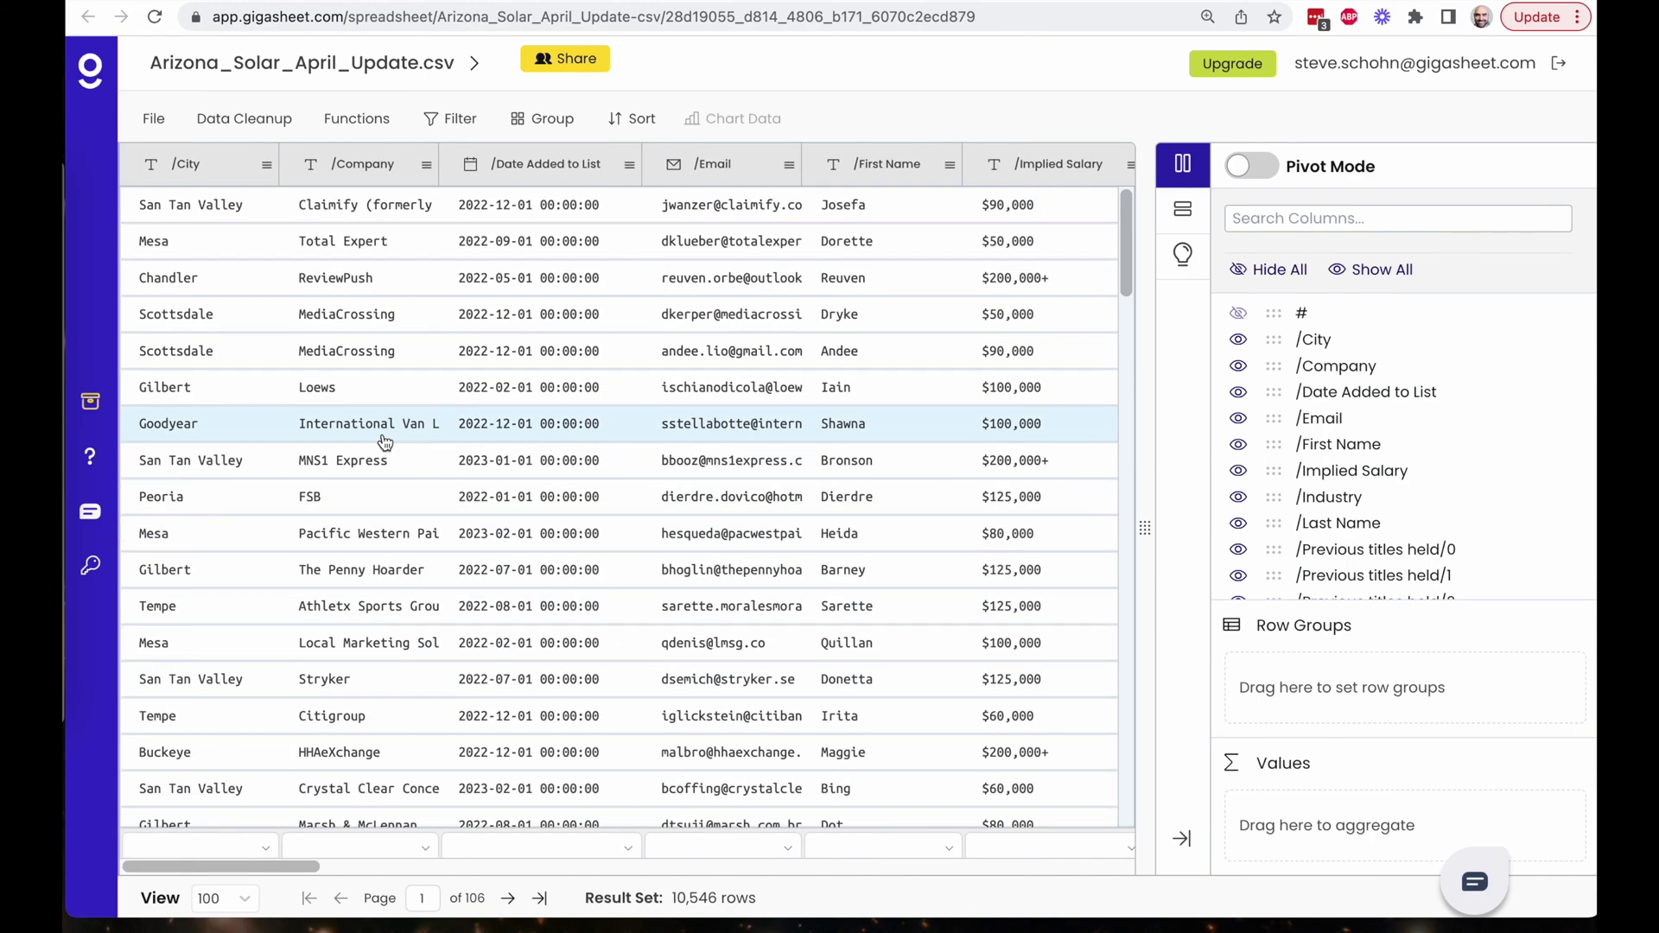
{"action": "left_click", "coordinate": [563, 61]}
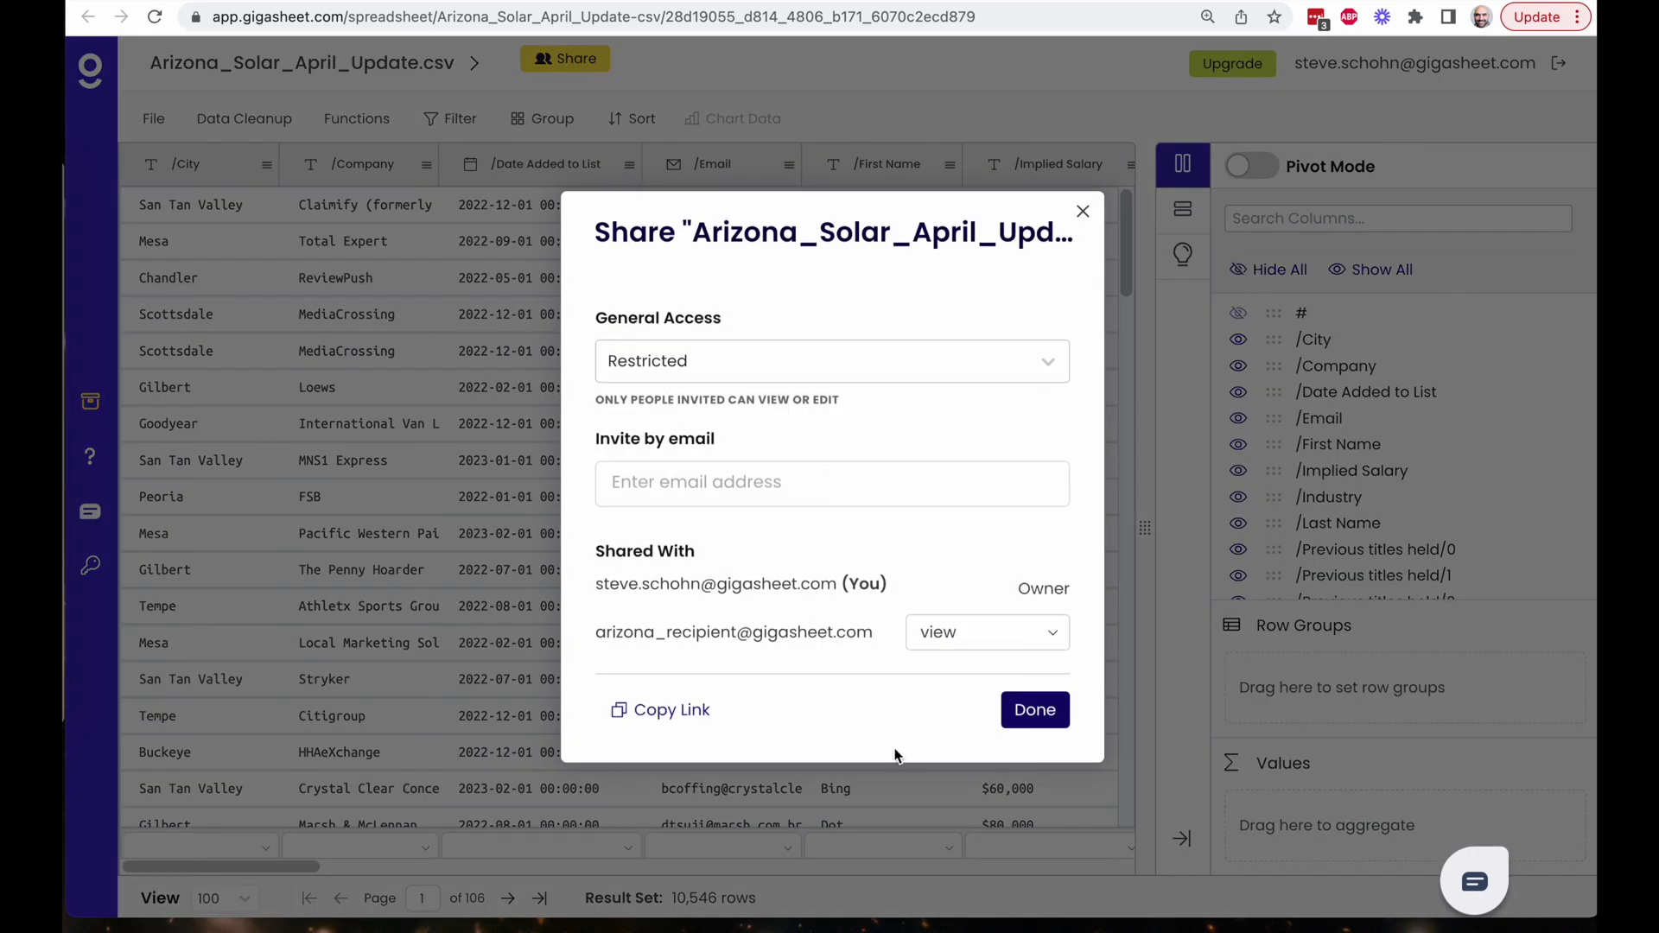
- Highlight the recipient's e-mail address with view access, close the Share dialog, and switch to the API docs
{"action": "left_click", "coordinate": [602, 640]}
{"action": "left_click_drag", "start_coordinate": [603, 640], "coordinate": [881, 641]}
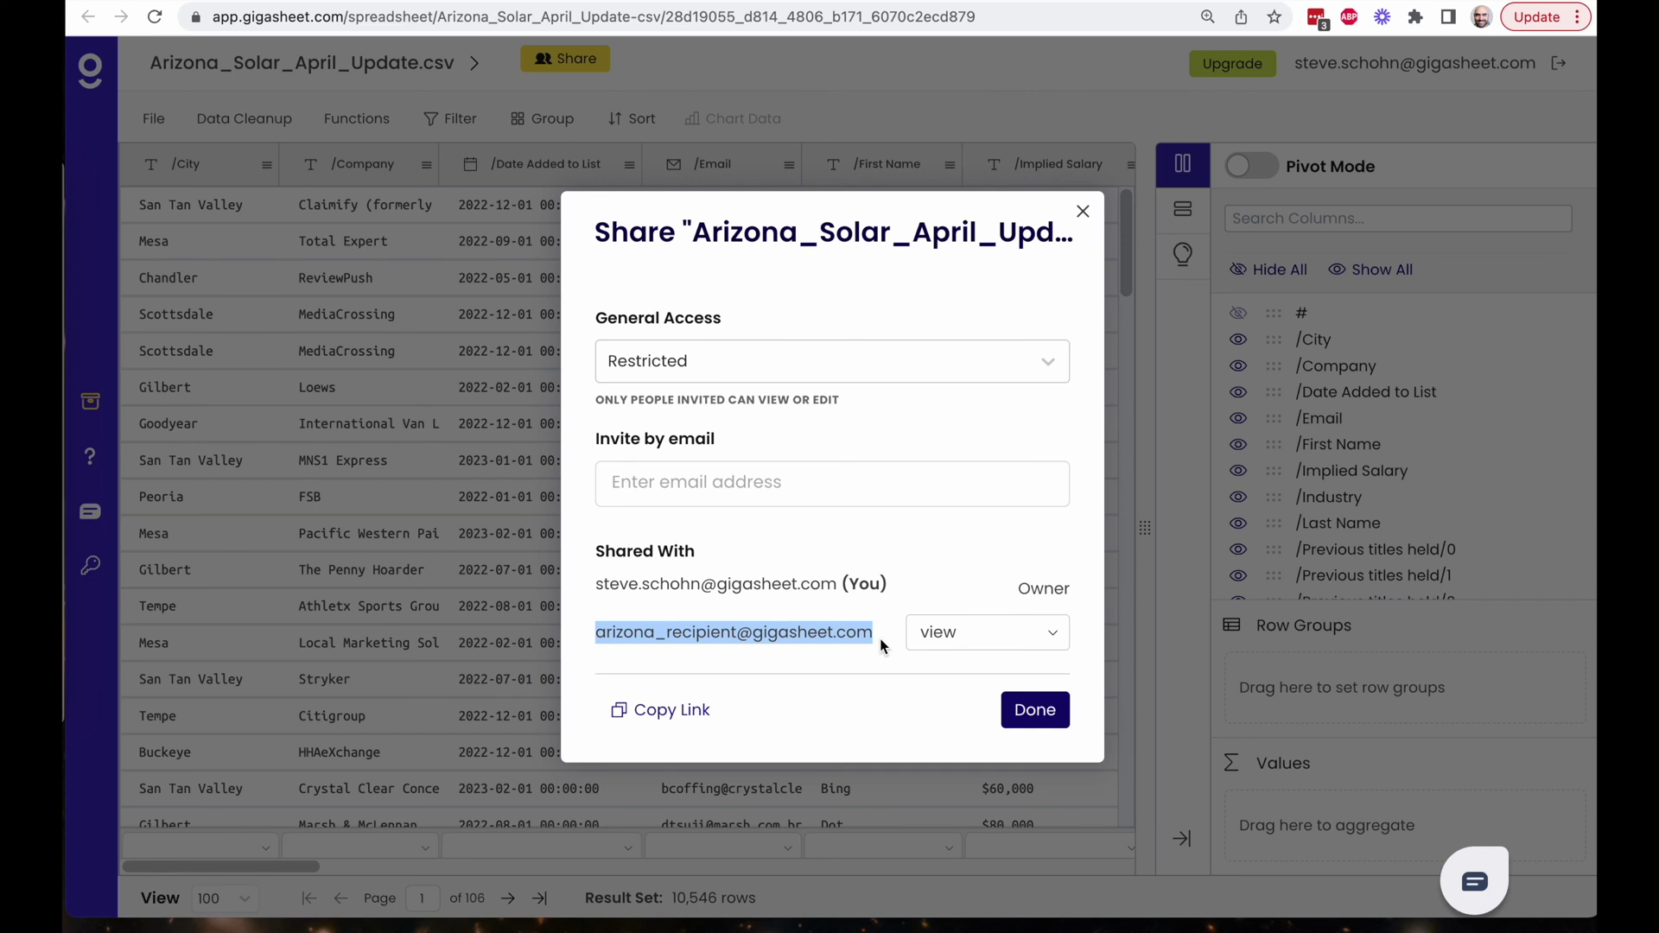
{"action": "left_click", "coordinate": [1081, 213]}
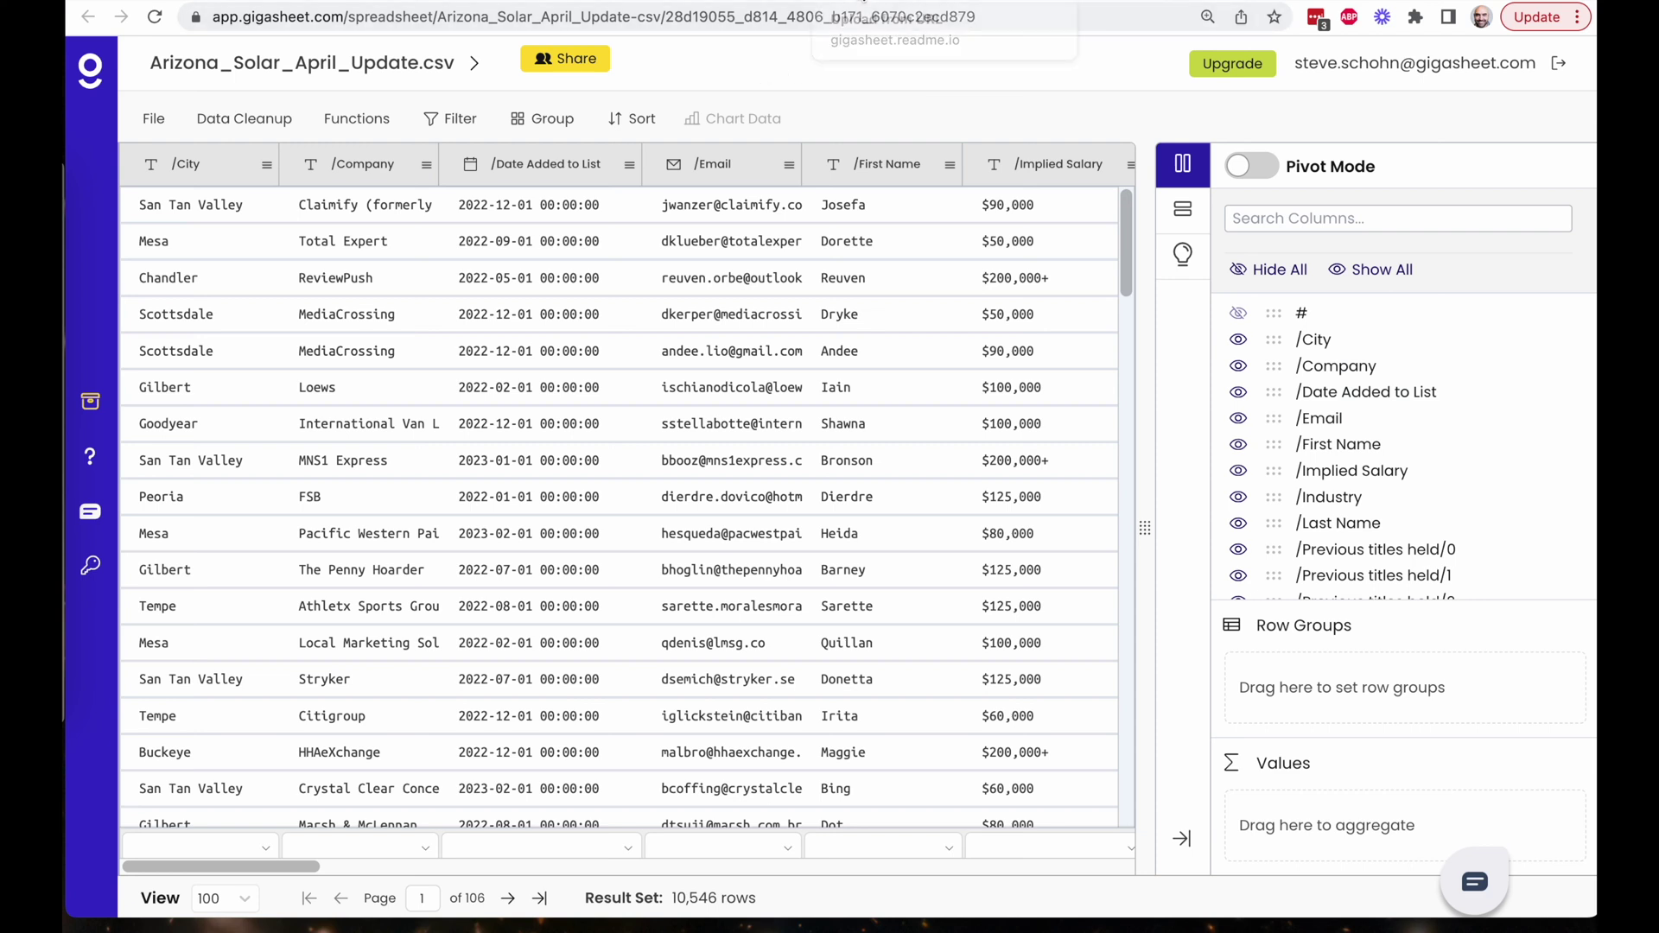
{"action": "left_click", "coordinate": [865, 2]}
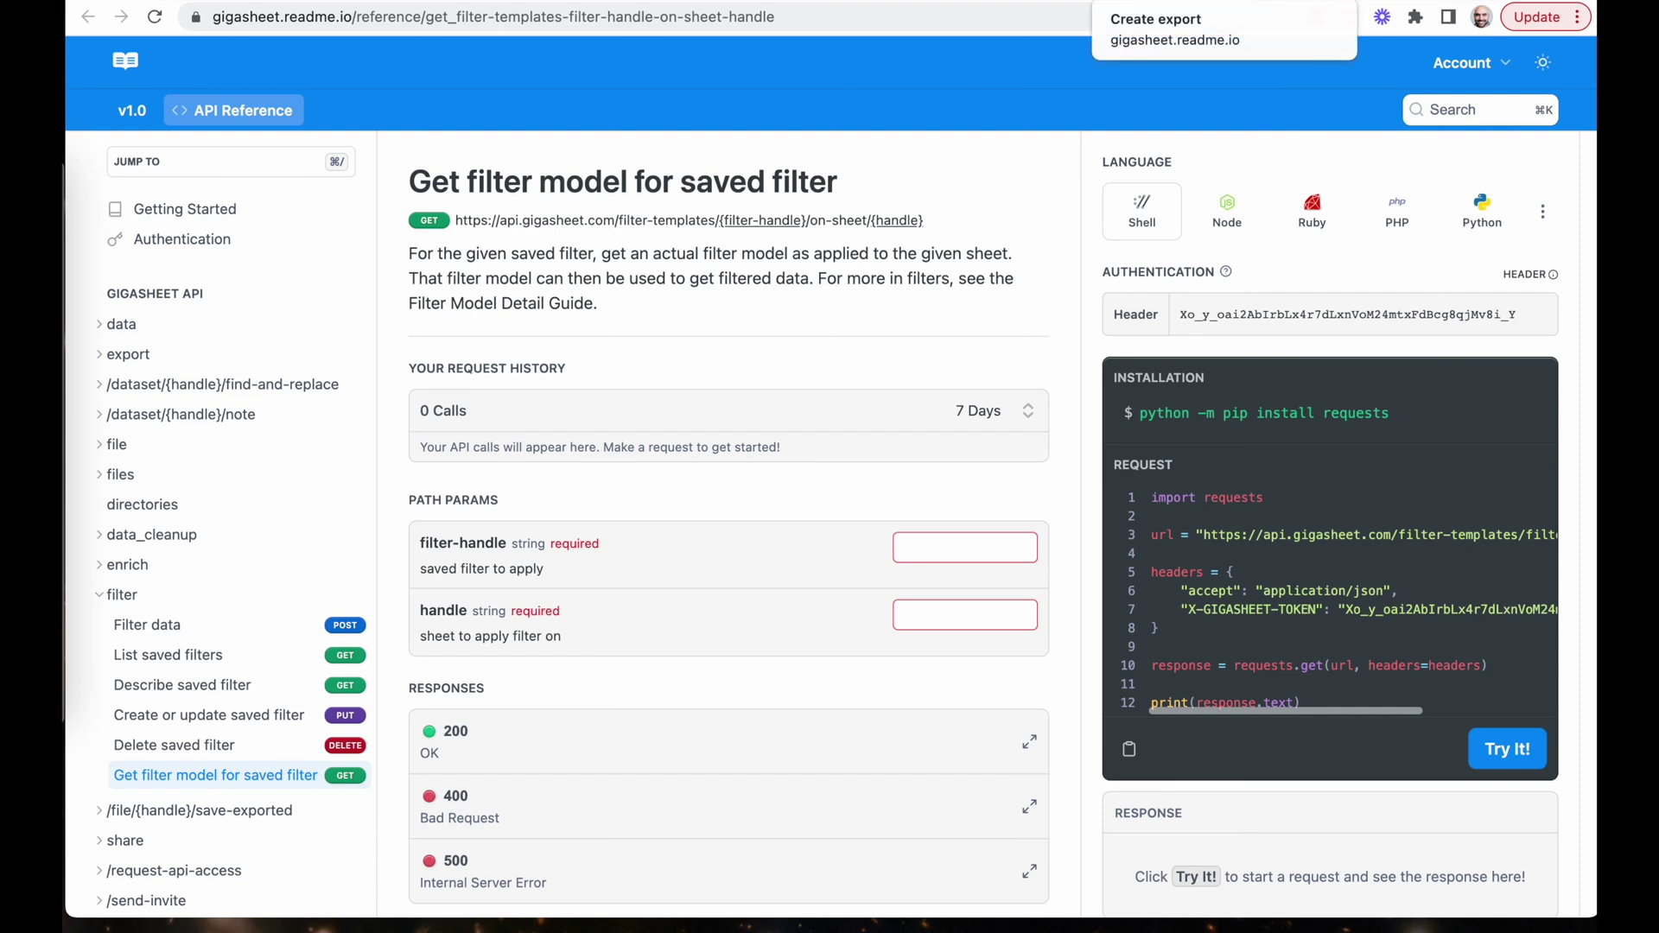
{"action": "key", "text": "ctrl+Tab"}
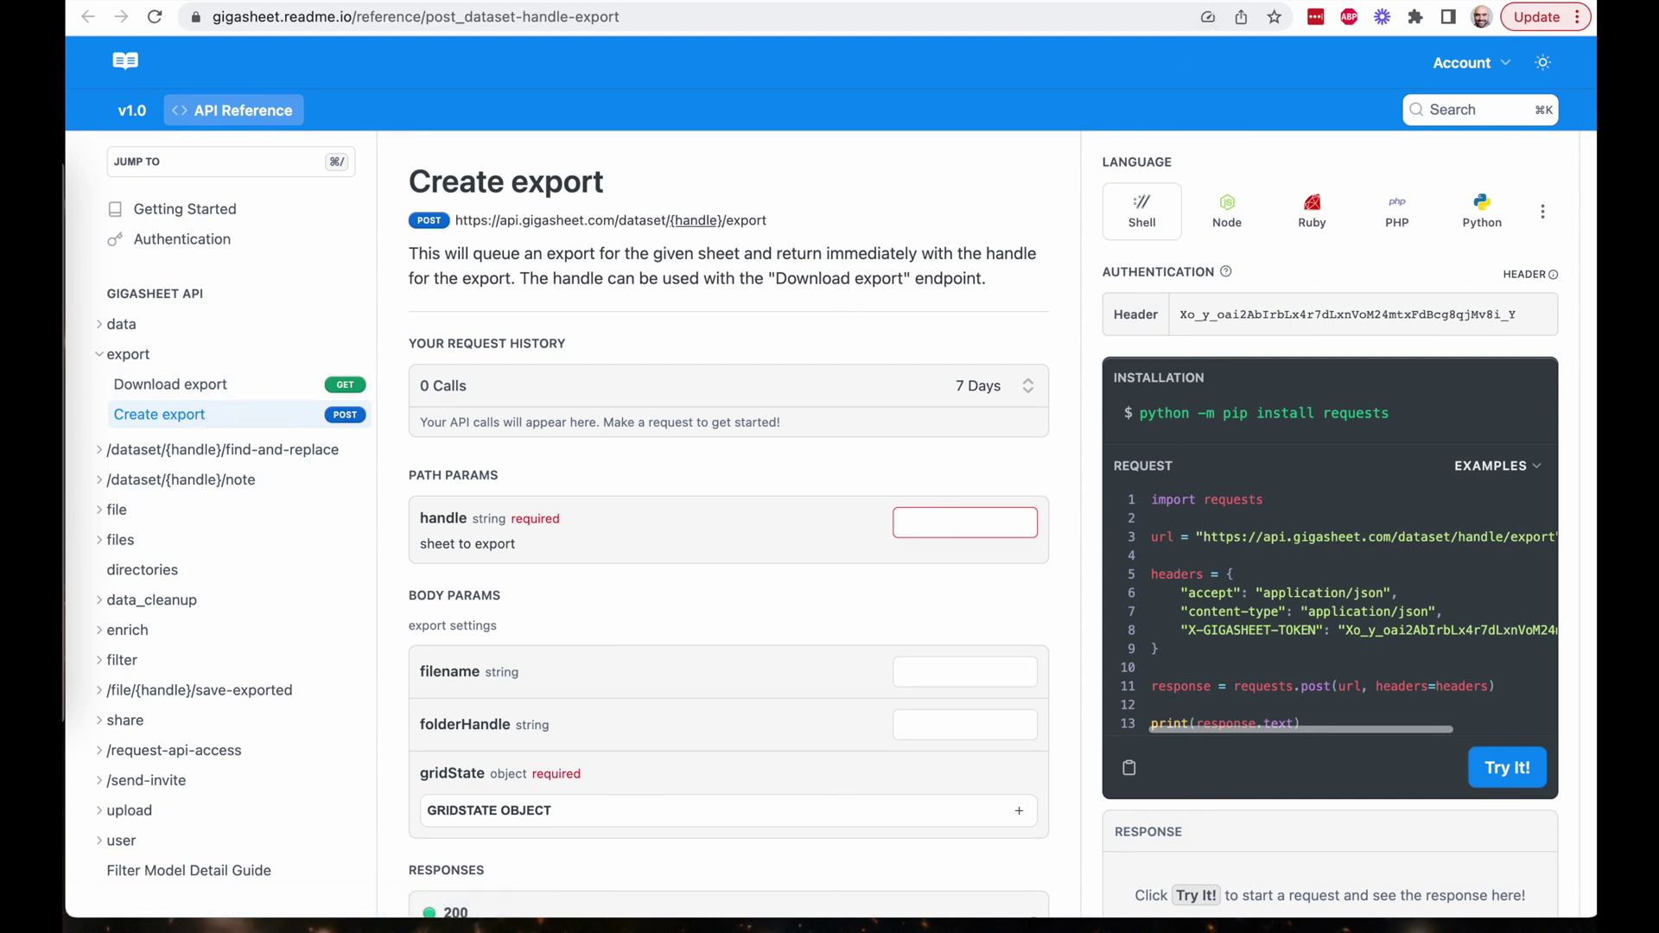
{"action": "key", "text": "alt+Left"}
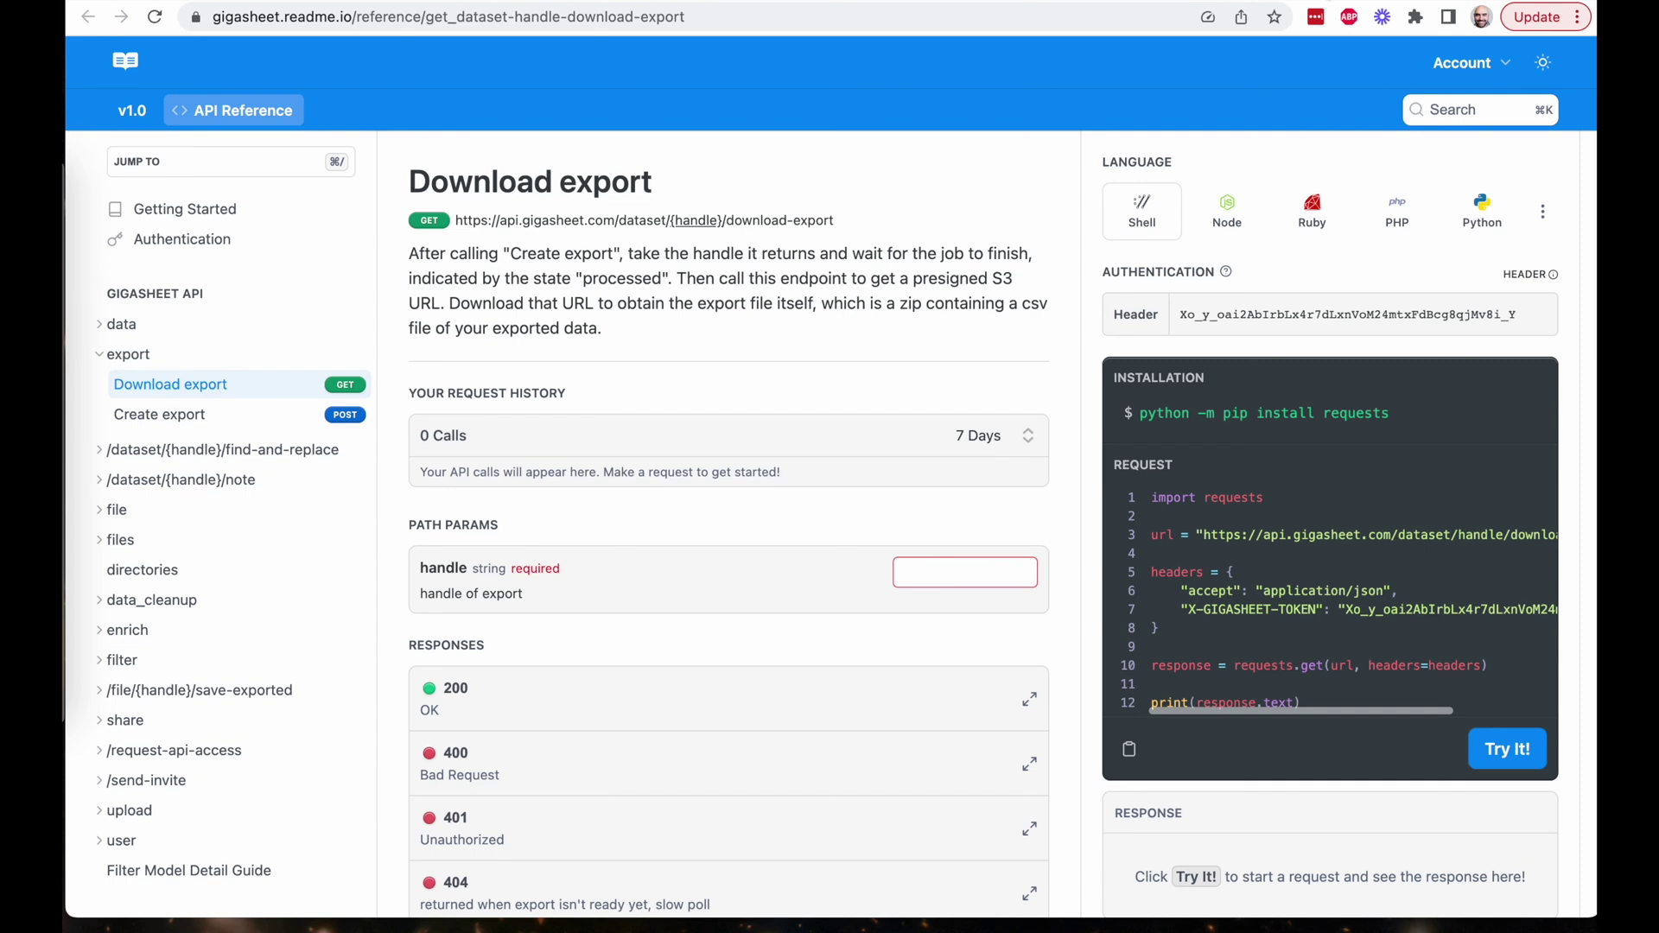
{"action": "key", "text": "alt+Left"}
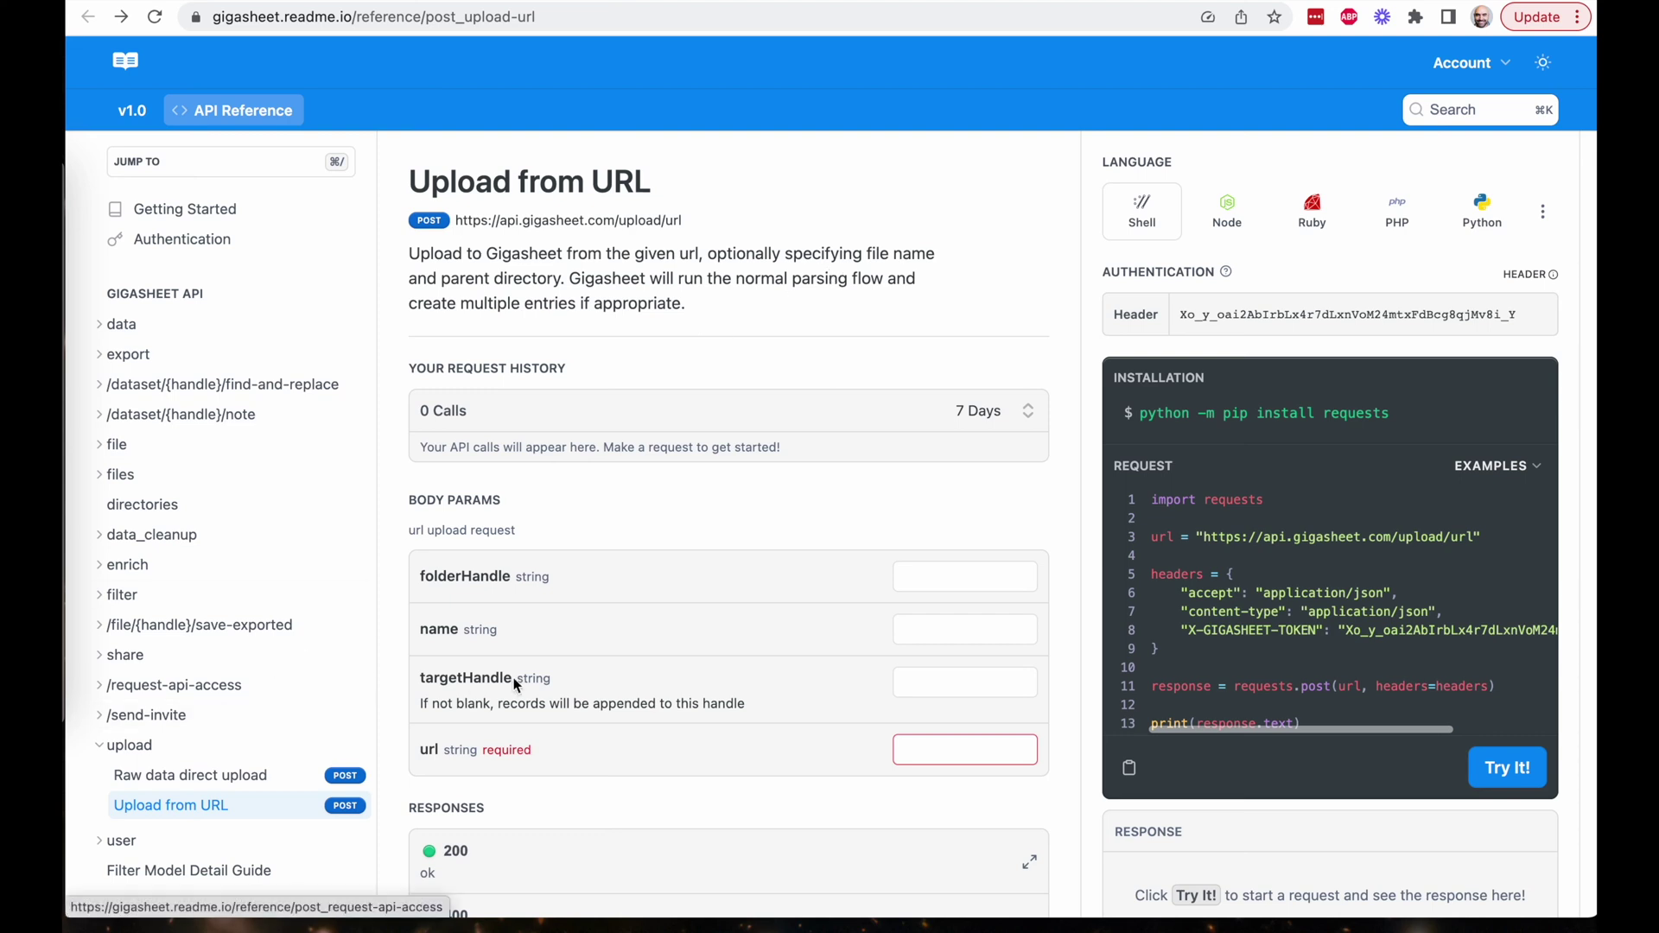
- Highlight the targetHandle parameter and its value field, then switch to gigasheet.py on GitHub
{"action": "left_click", "coordinate": [420, 684]}
{"action": "left_click_drag", "start_coordinate": [420, 684], "coordinate": [512, 685]}
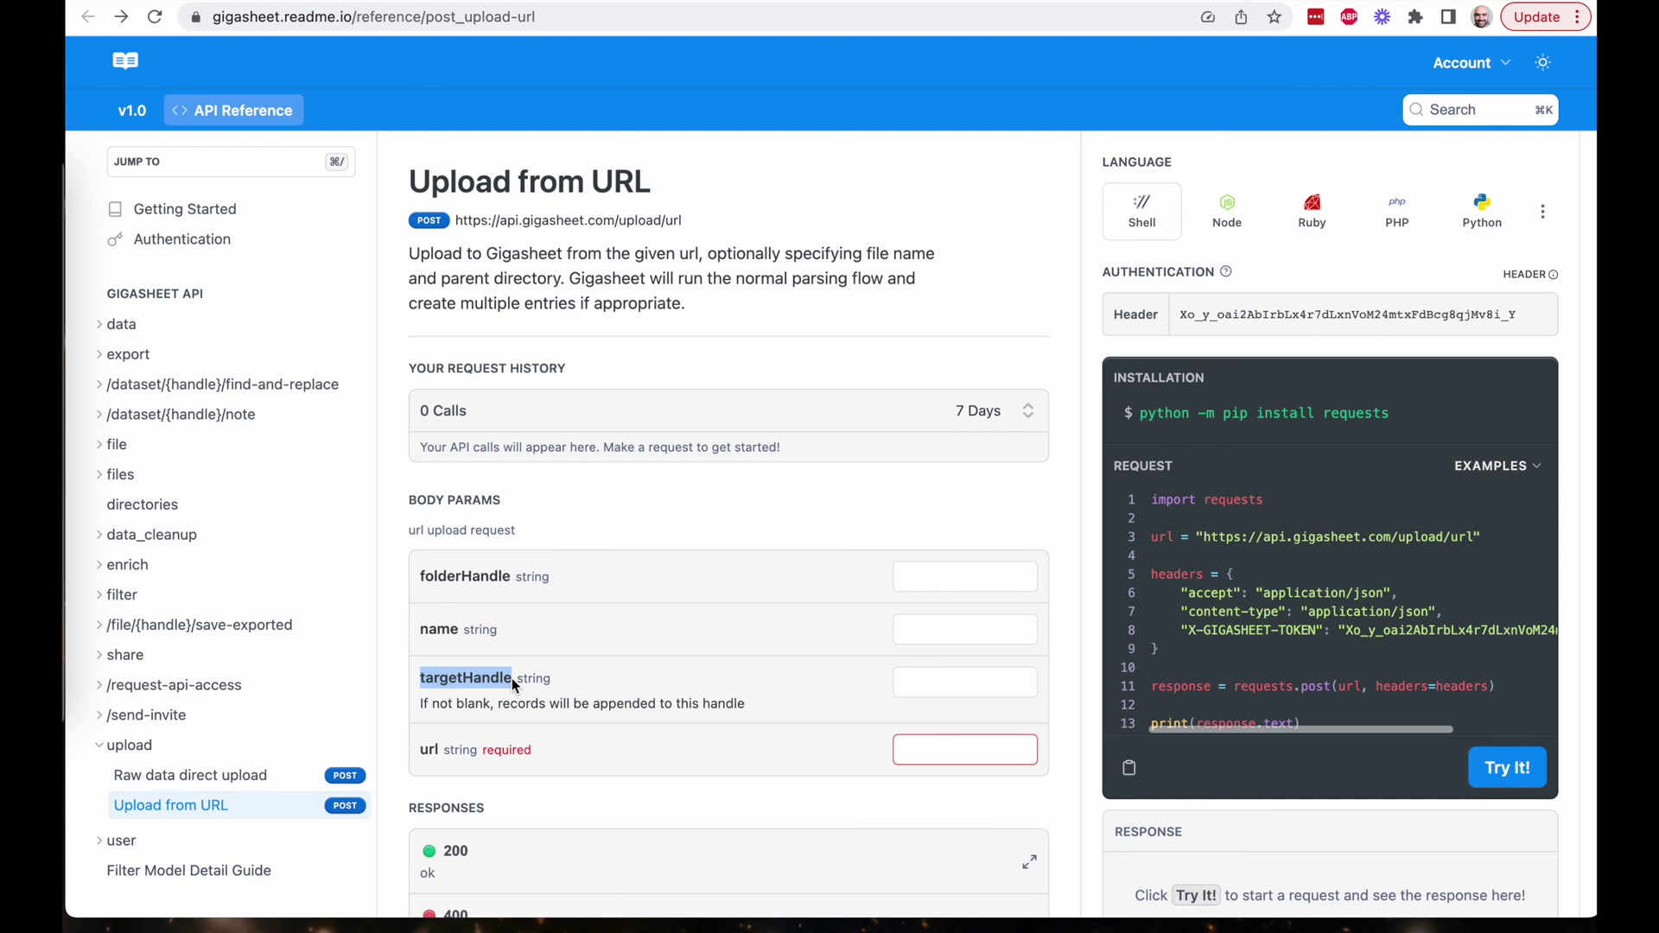
{"action": "left_click", "coordinate": [956, 675]}
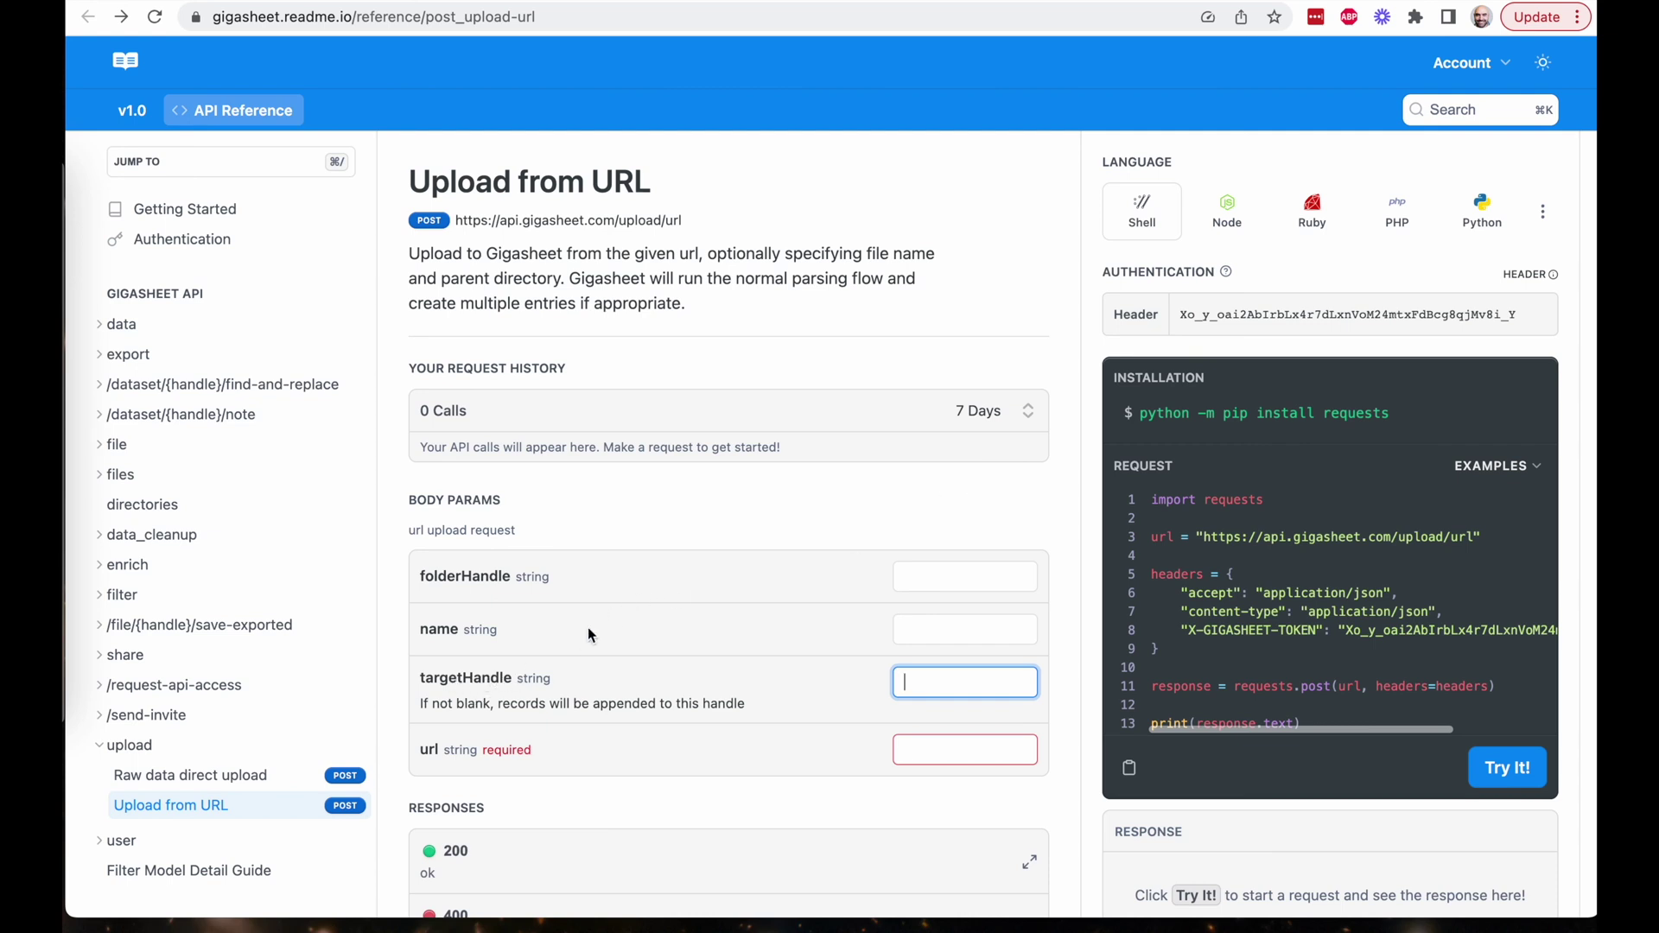
{"action": "left_click", "coordinate": [973, 268]}
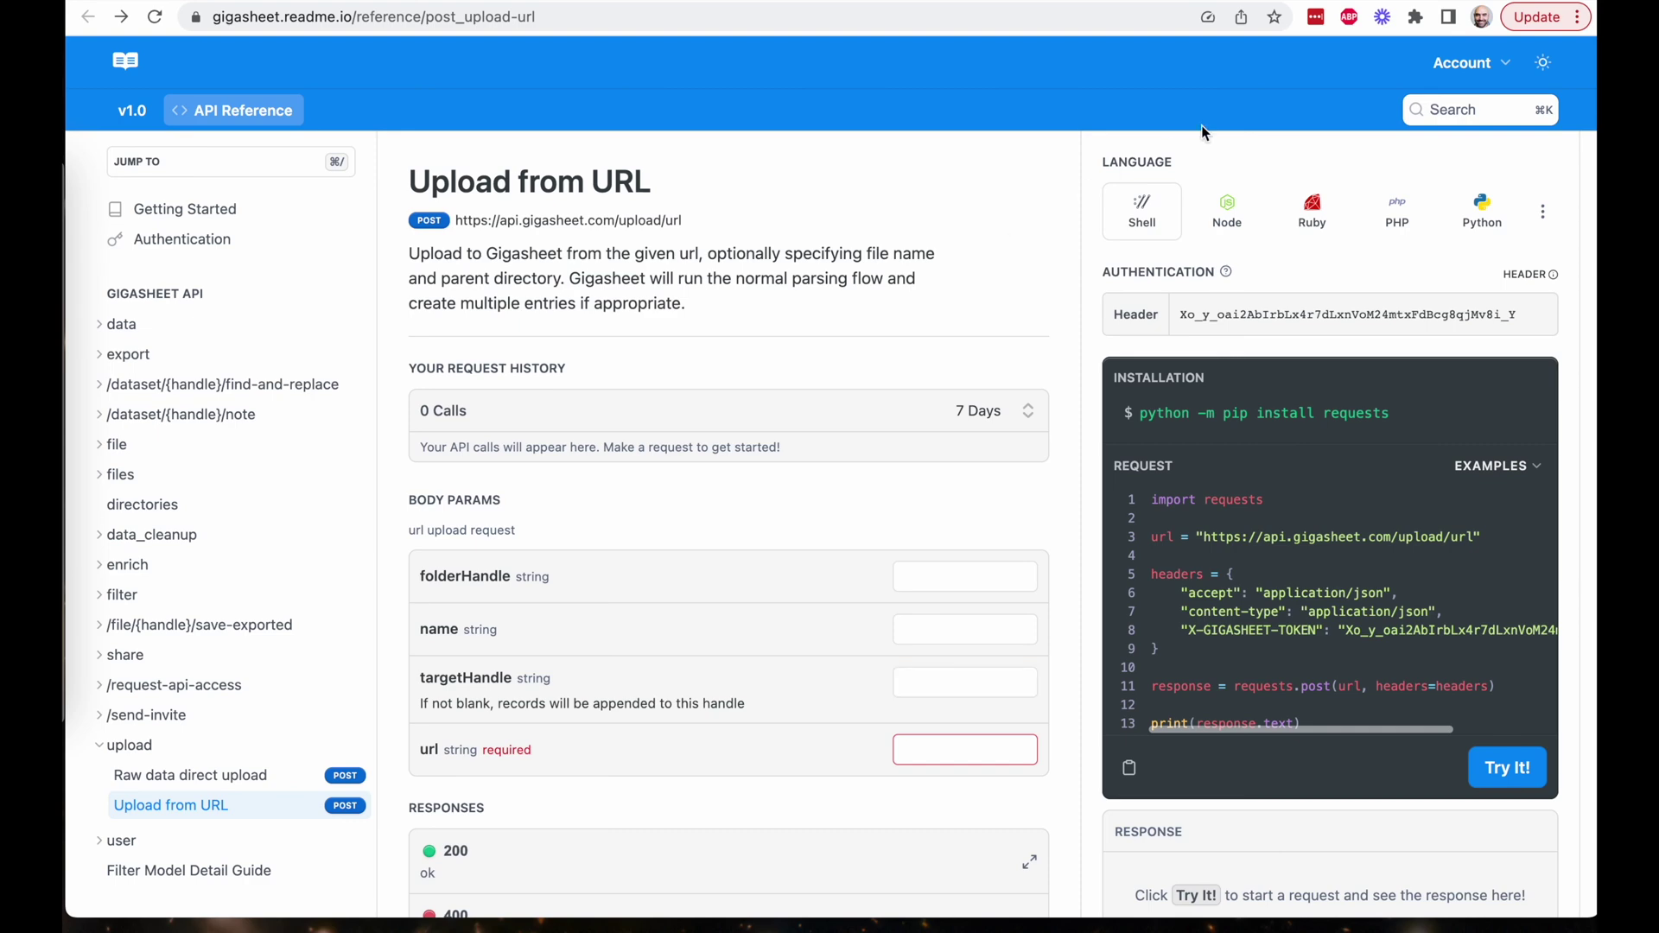
{"action": "key", "text": "ctrl+Tab"}
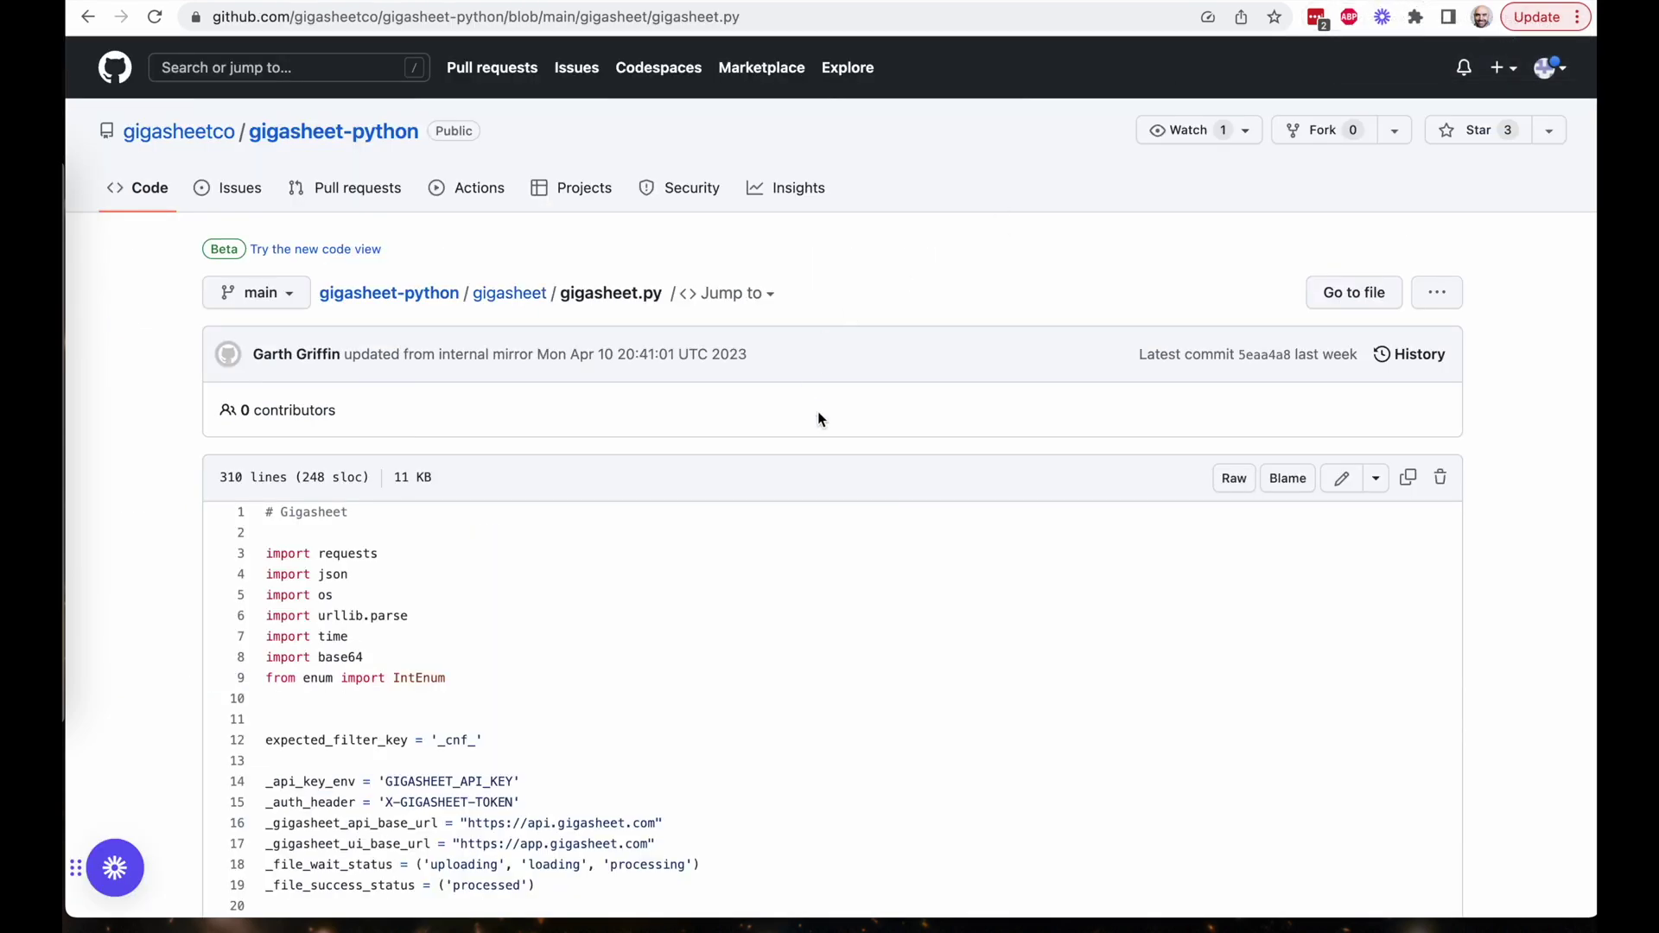
- Scroll gigasheet.py down to def share and highlight its code, lines 200-210, and the share URL line
{"action": "scroll", "coordinate": [820, 419], "scroll_direction": "down", "scroll_amount": 3}
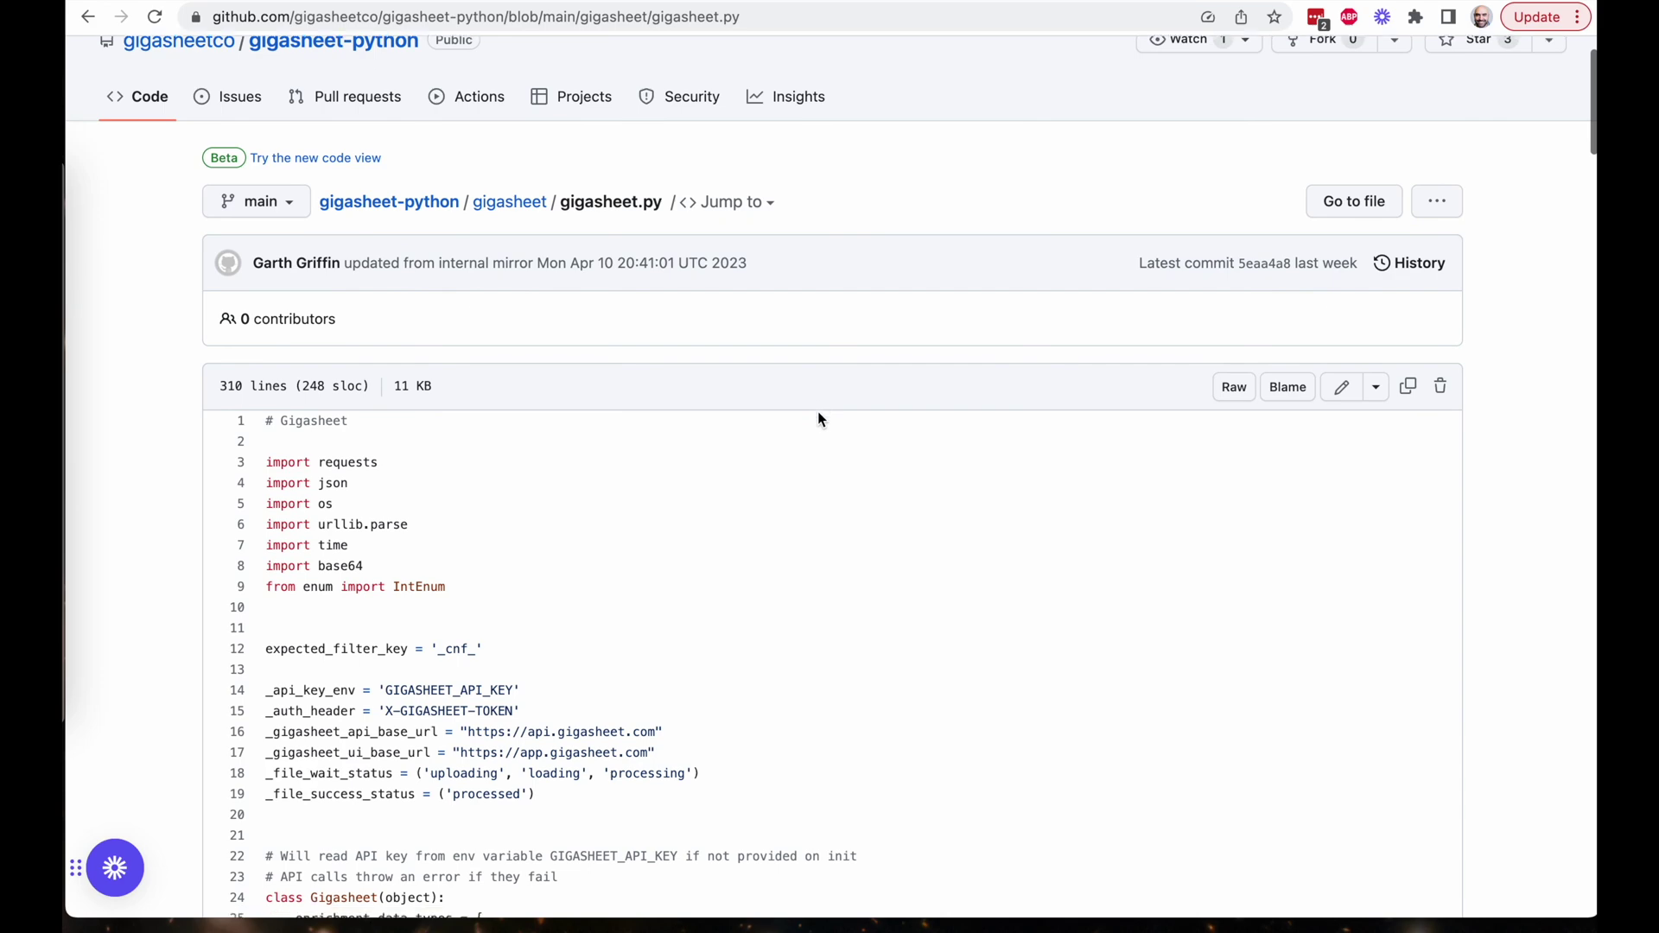
{"action": "scroll", "coordinate": [819, 419], "scroll_direction": "up", "scroll_amount": 2}
{"action": "scroll", "coordinate": [820, 419], "scroll_direction": "down", "scroll_amount": 12}
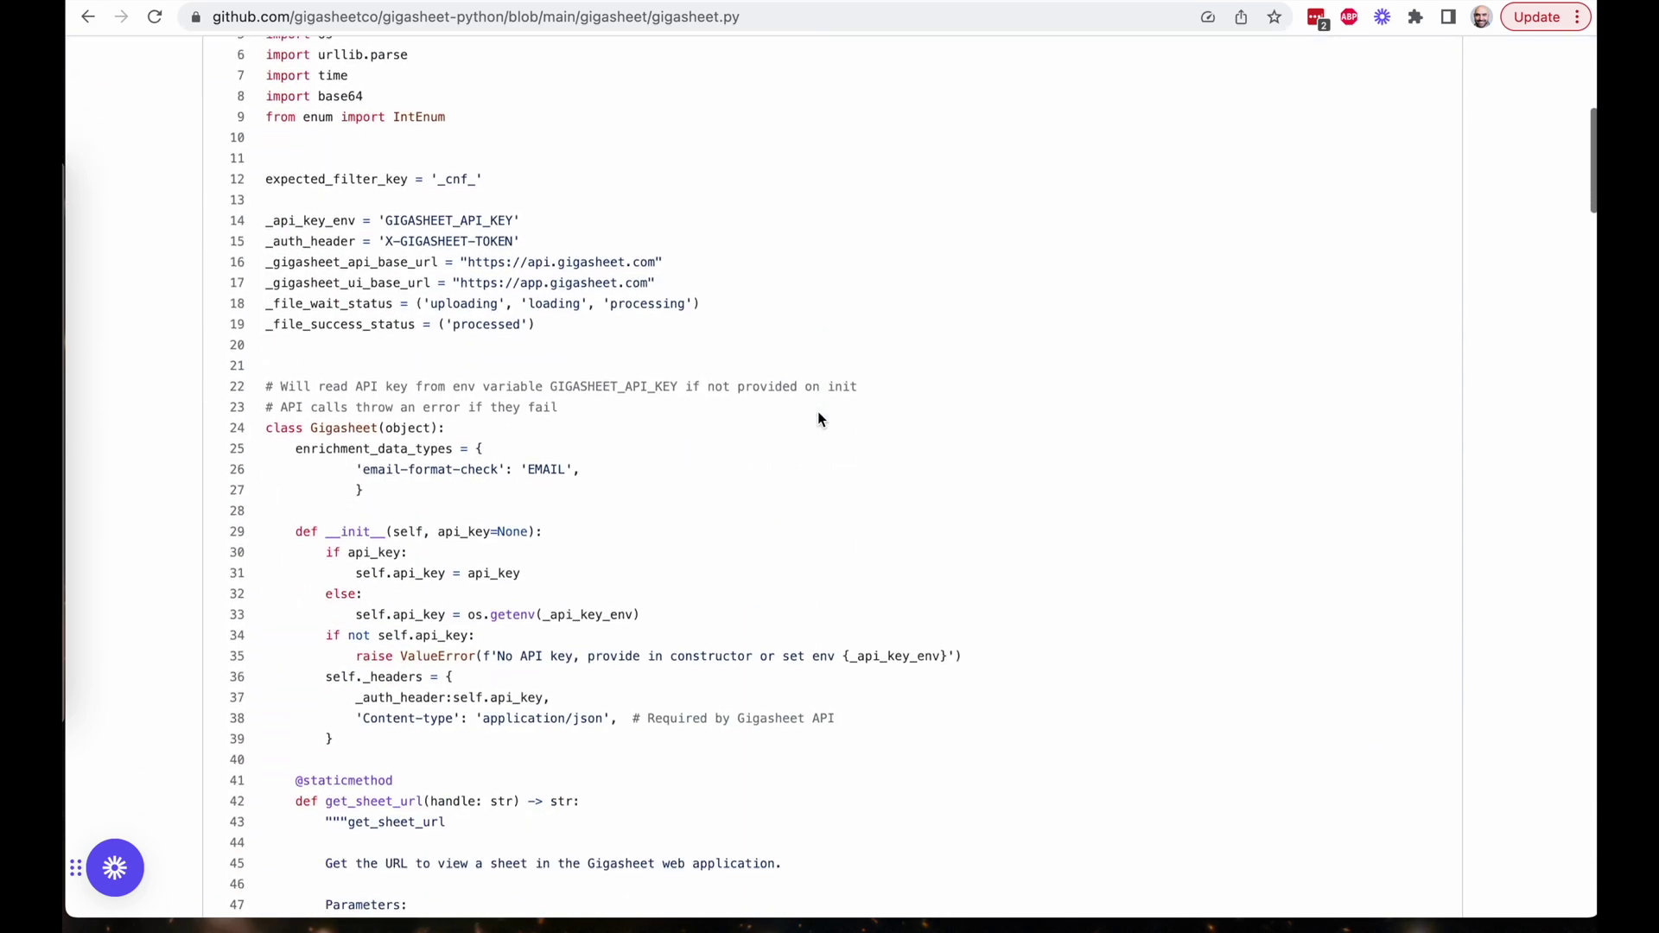
{"action": "scroll", "coordinate": [820, 419], "scroll_direction": "down", "scroll_amount": 15}
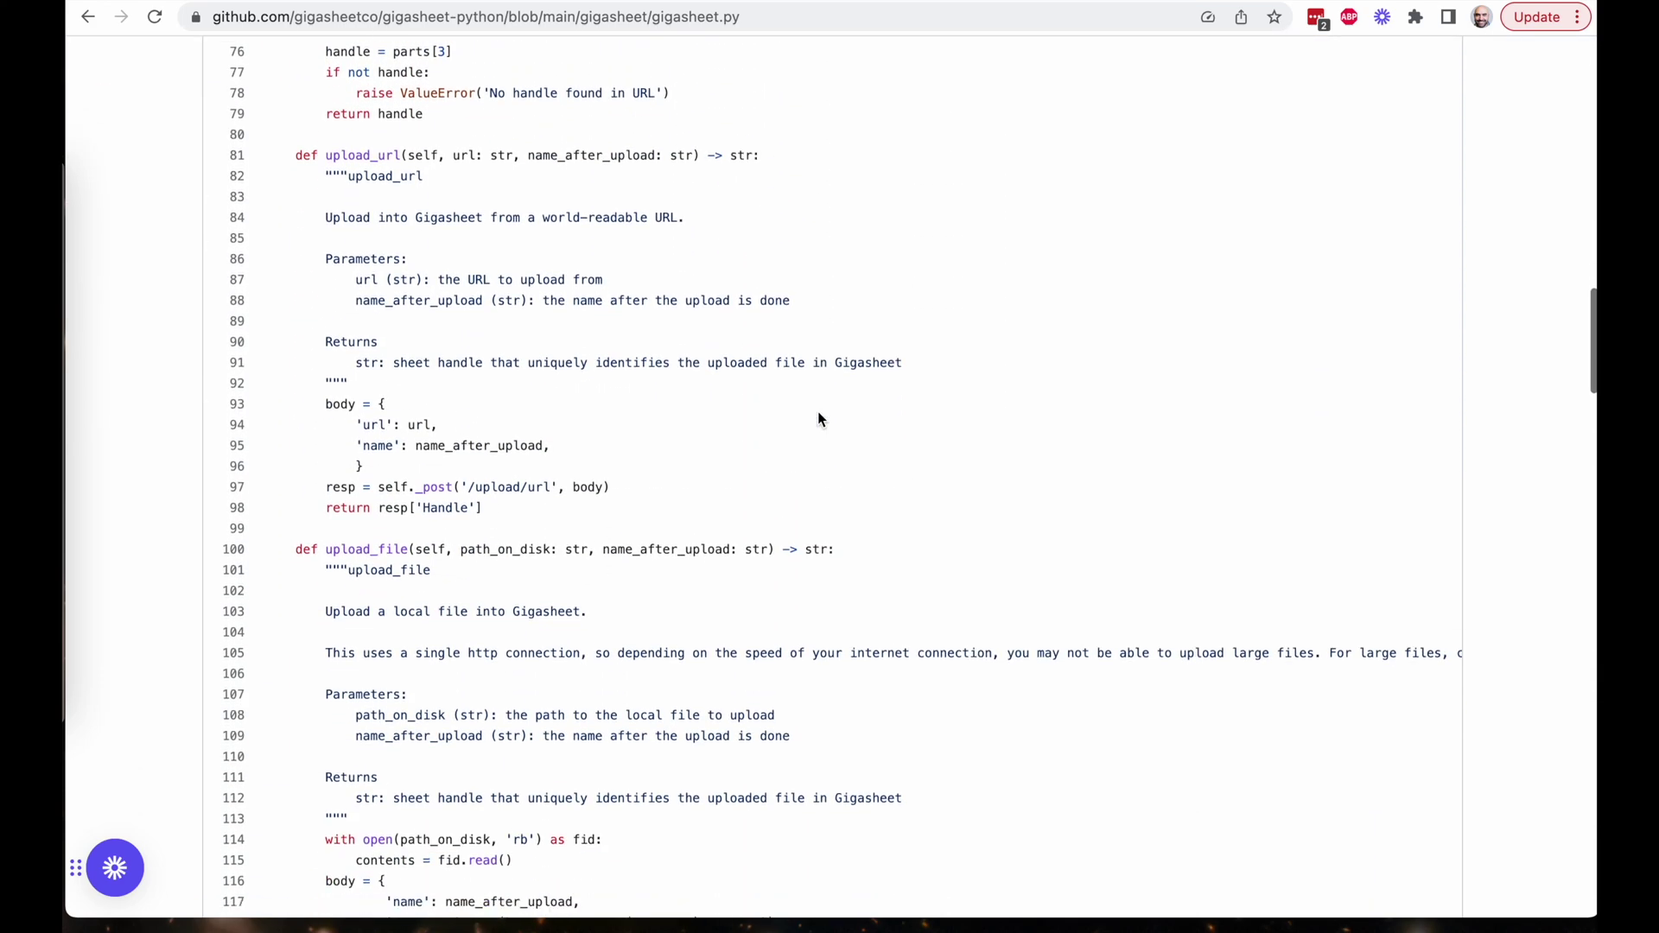
{"action": "scroll", "coordinate": [820, 419], "scroll_direction": "down", "scroll_amount": 10}
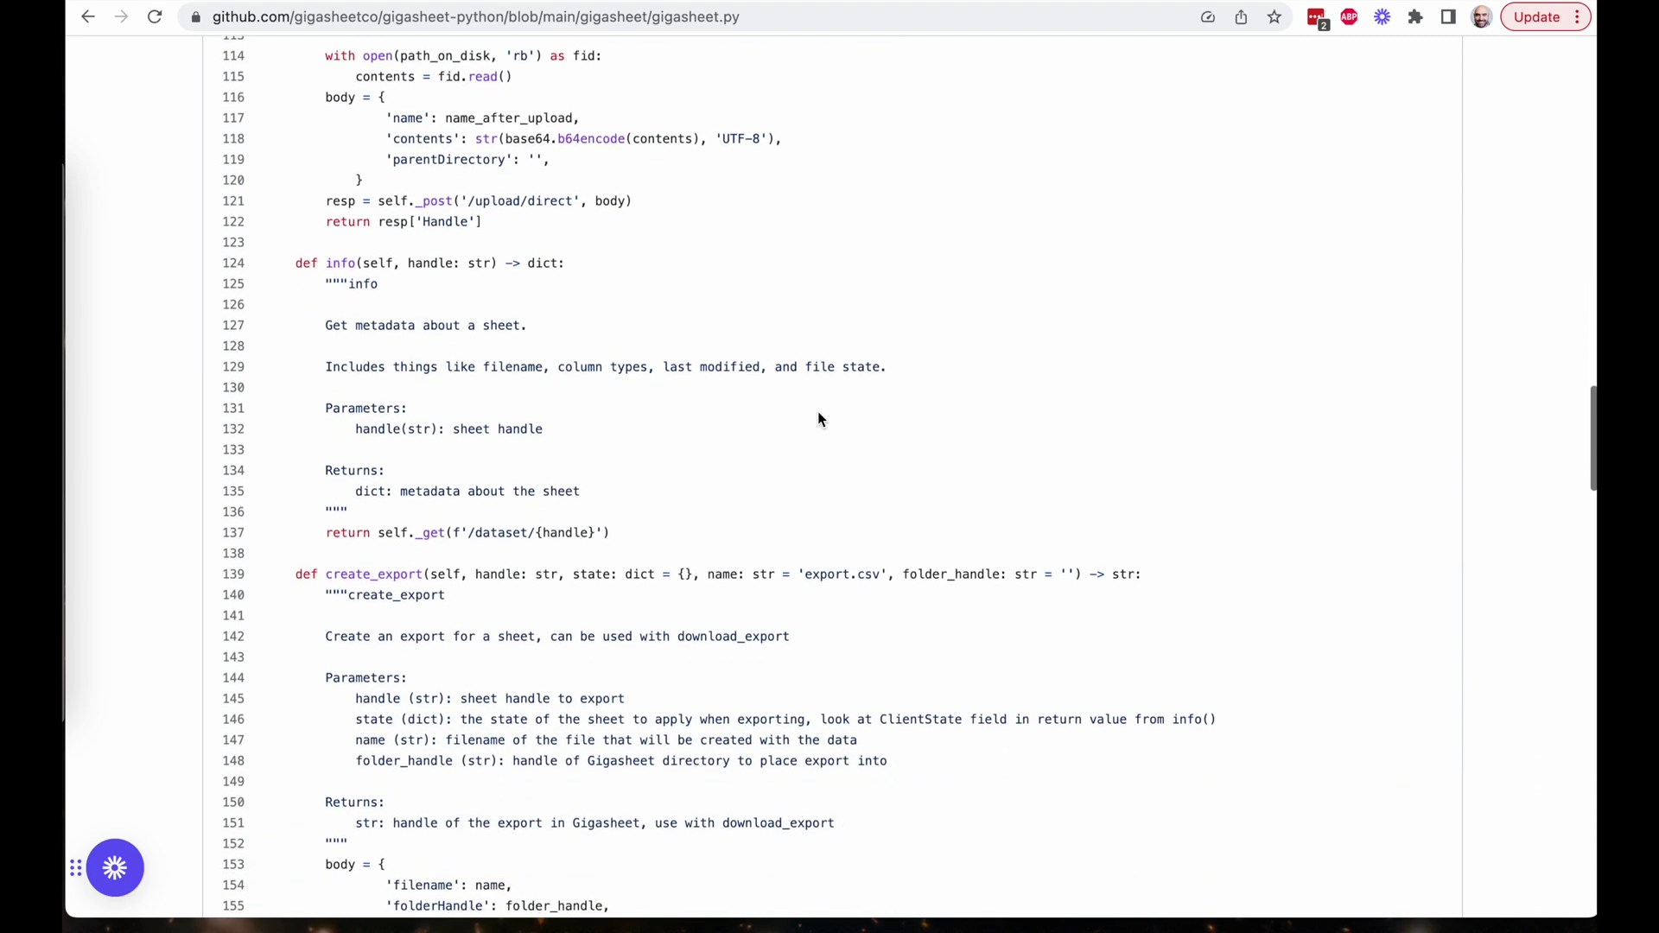
{"action": "scroll", "coordinate": [818, 411], "scroll_direction": "down", "scroll_amount": 9}
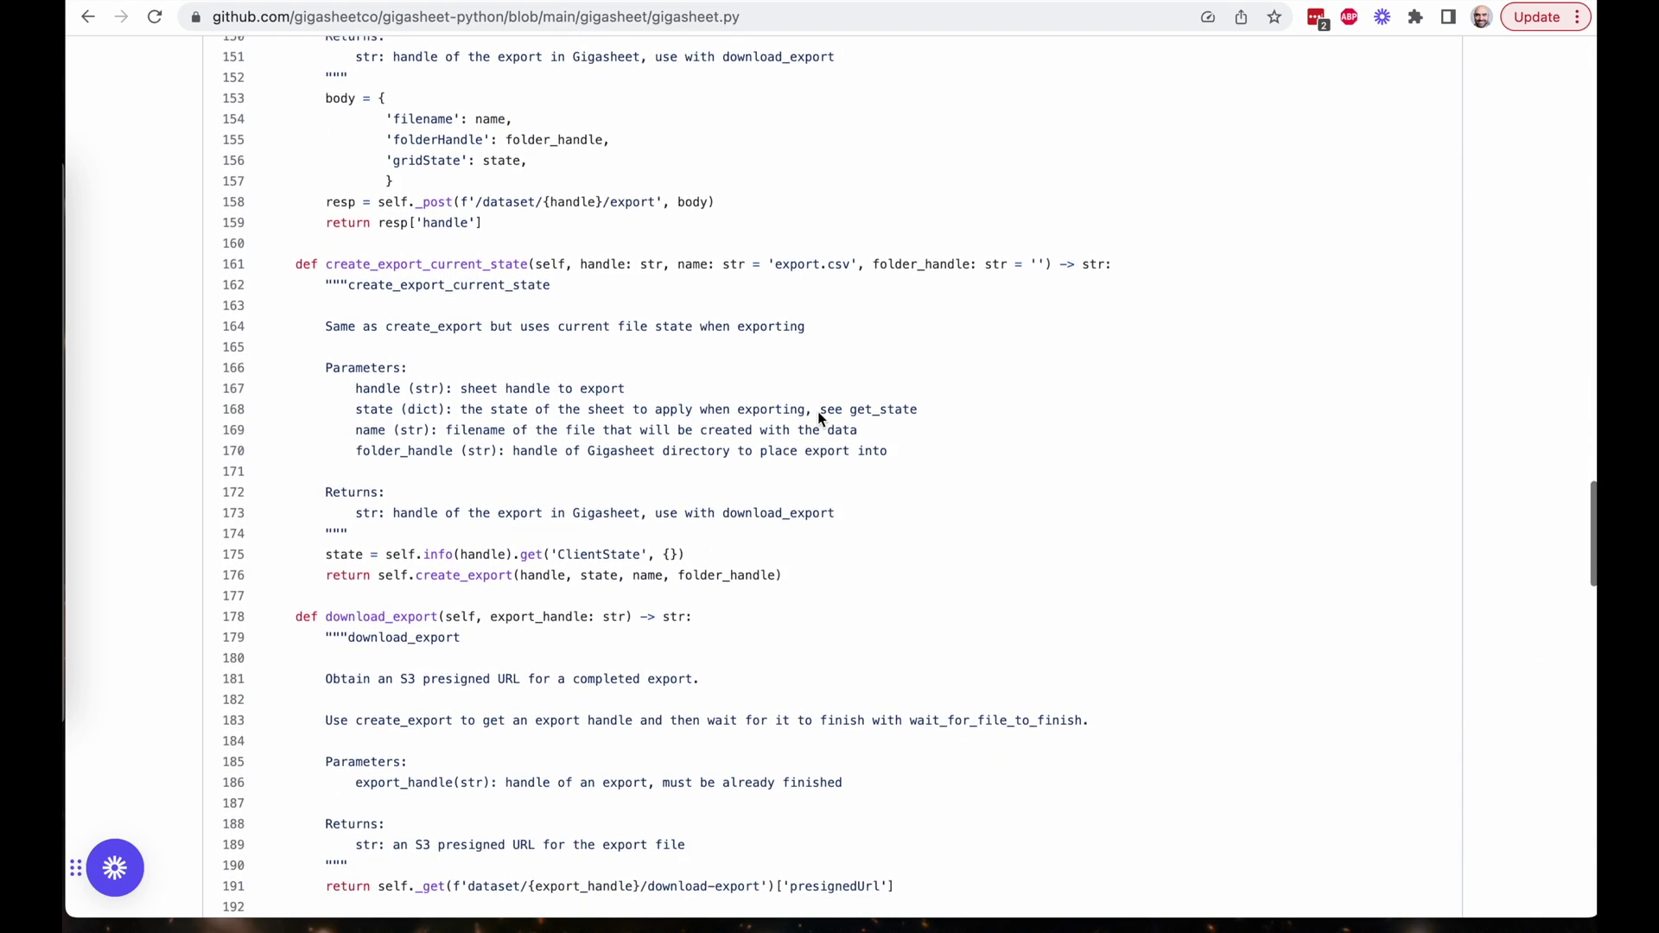
{"action": "scroll", "coordinate": [818, 411], "scroll_direction": "down", "scroll_amount": 9}
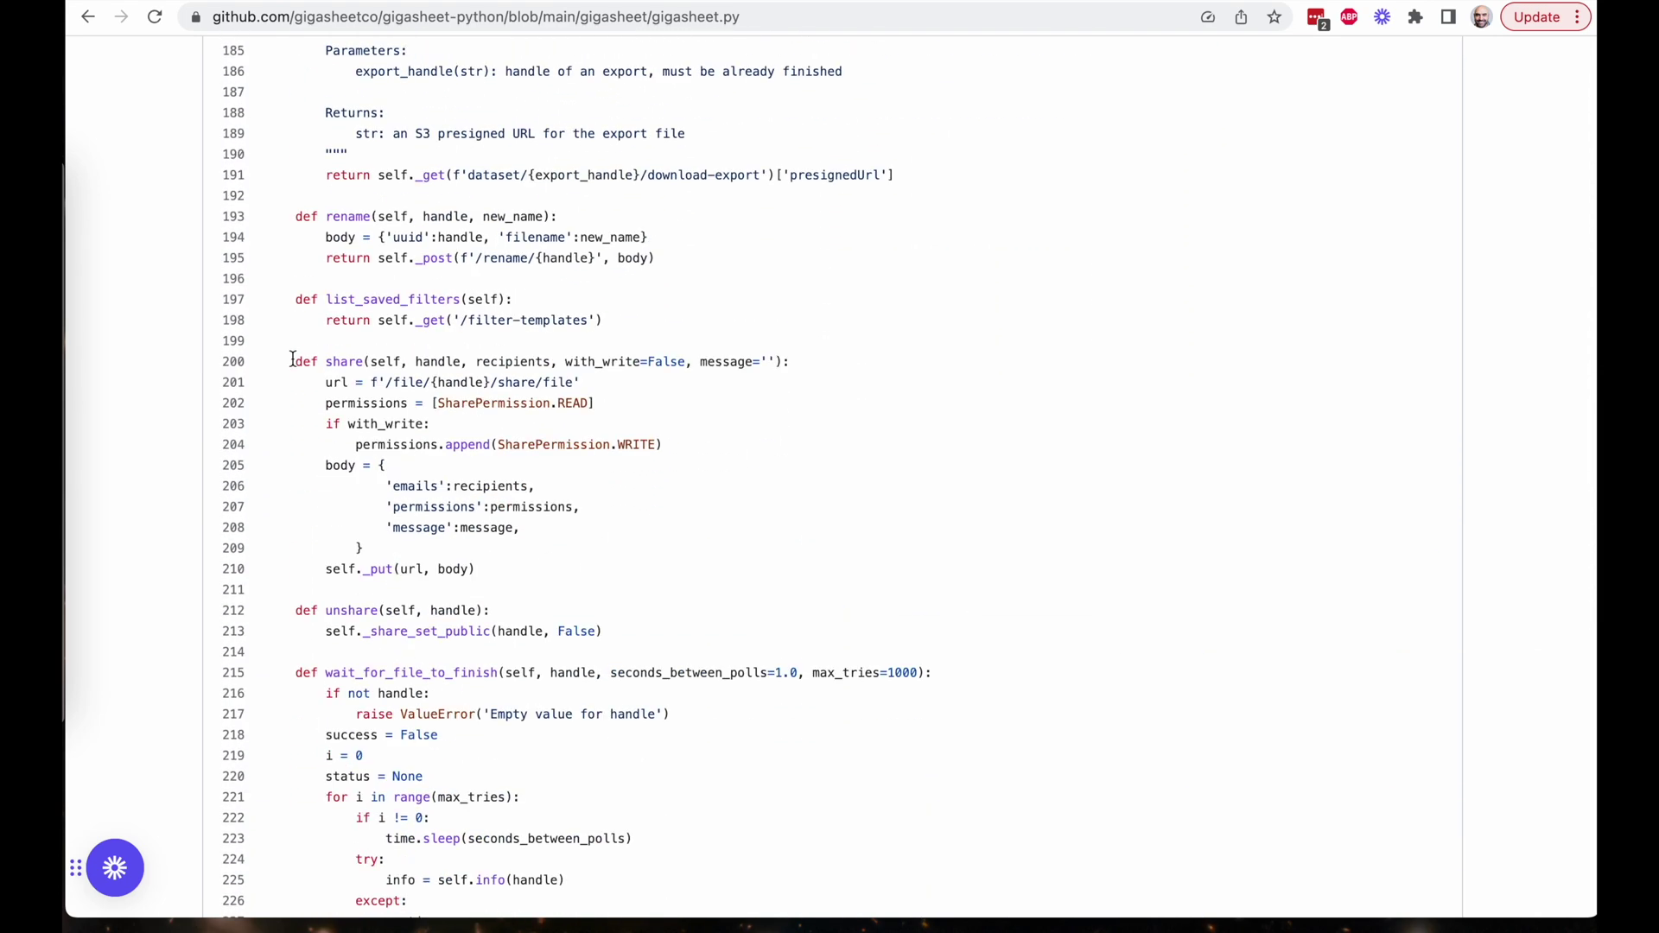
{"action": "left_click_drag", "start_coordinate": [294, 362], "coordinate": [586, 570]}
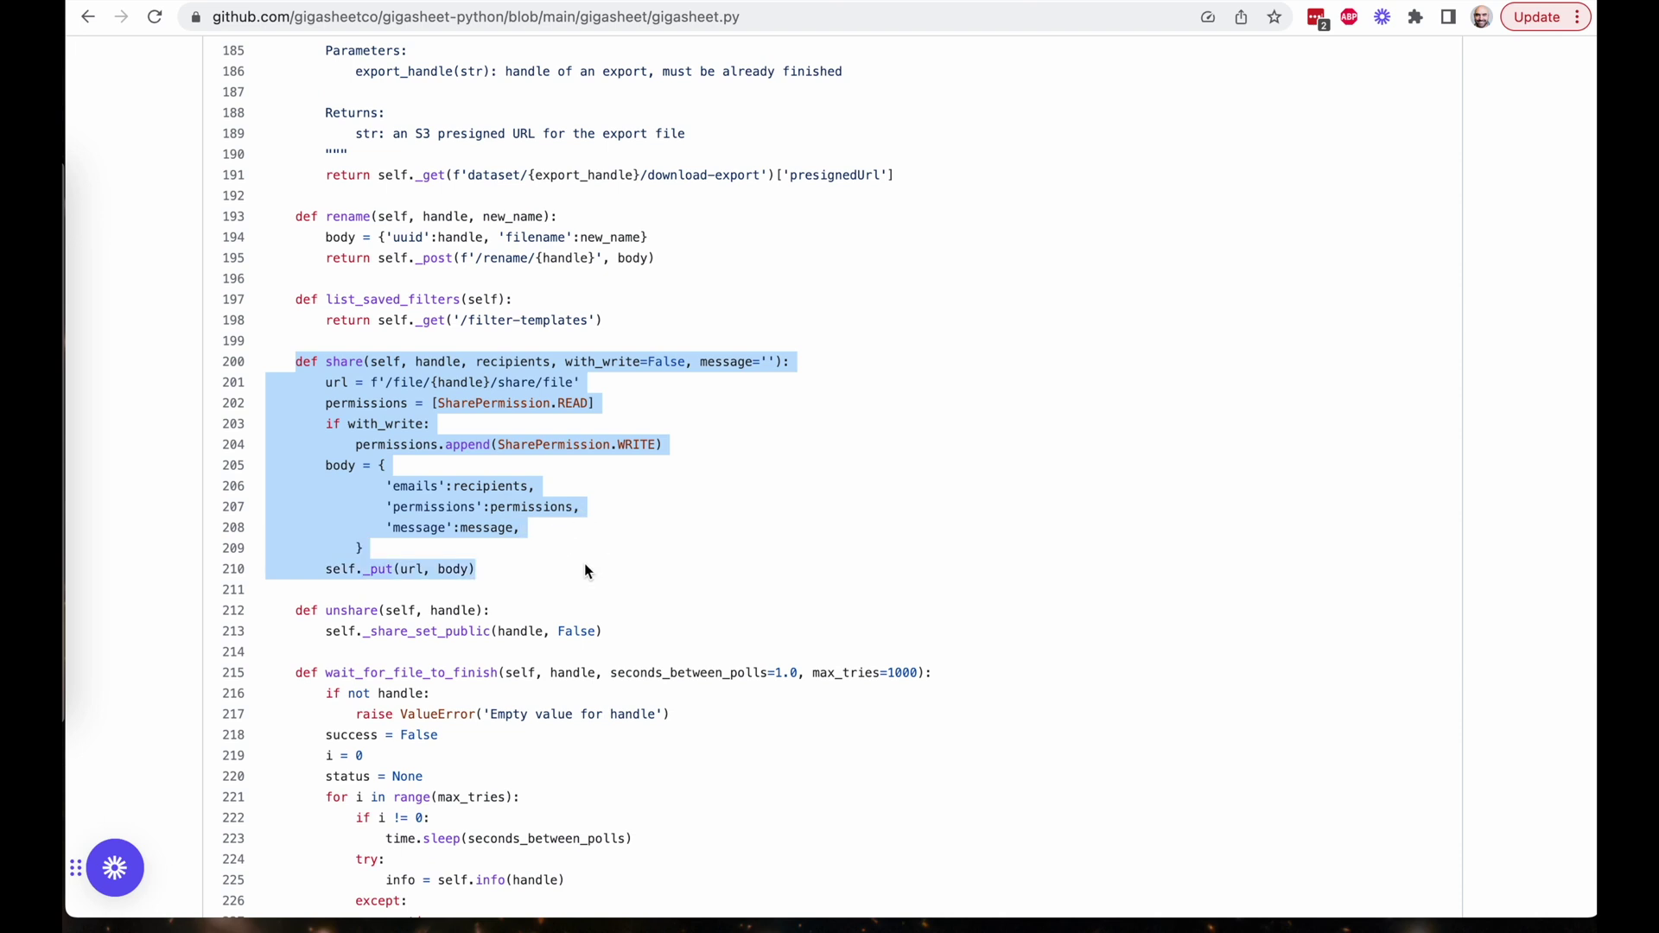
{"action": "triple_click", "coordinate": [536, 382]}
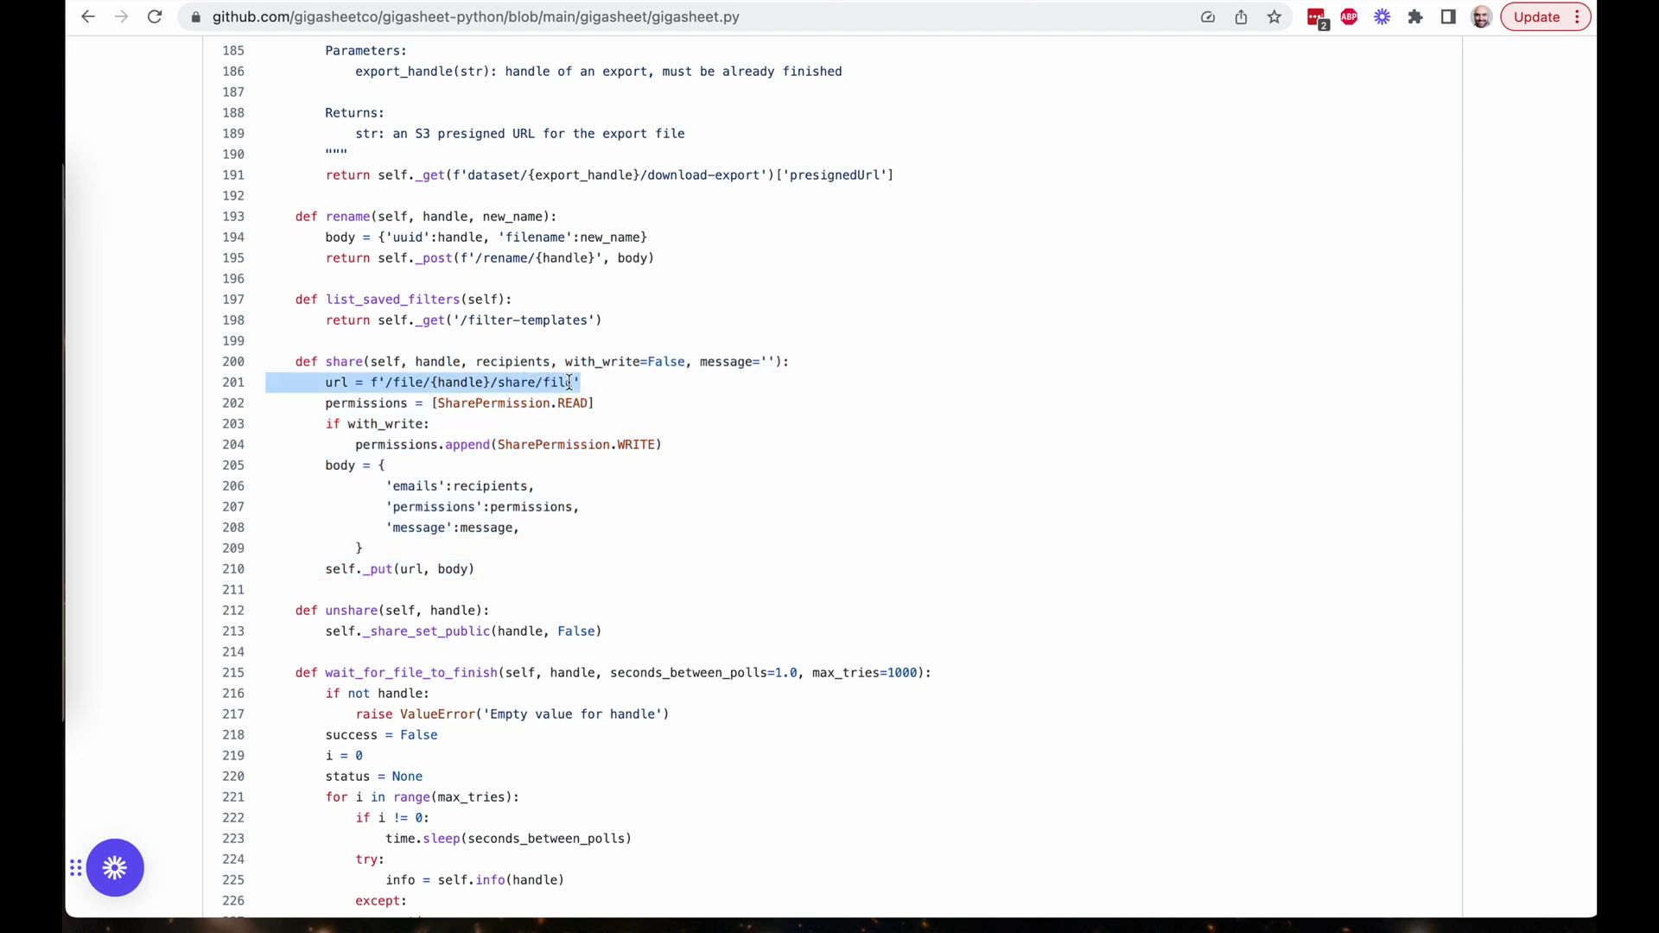
{"action": "left_click", "coordinate": [708, 395]}
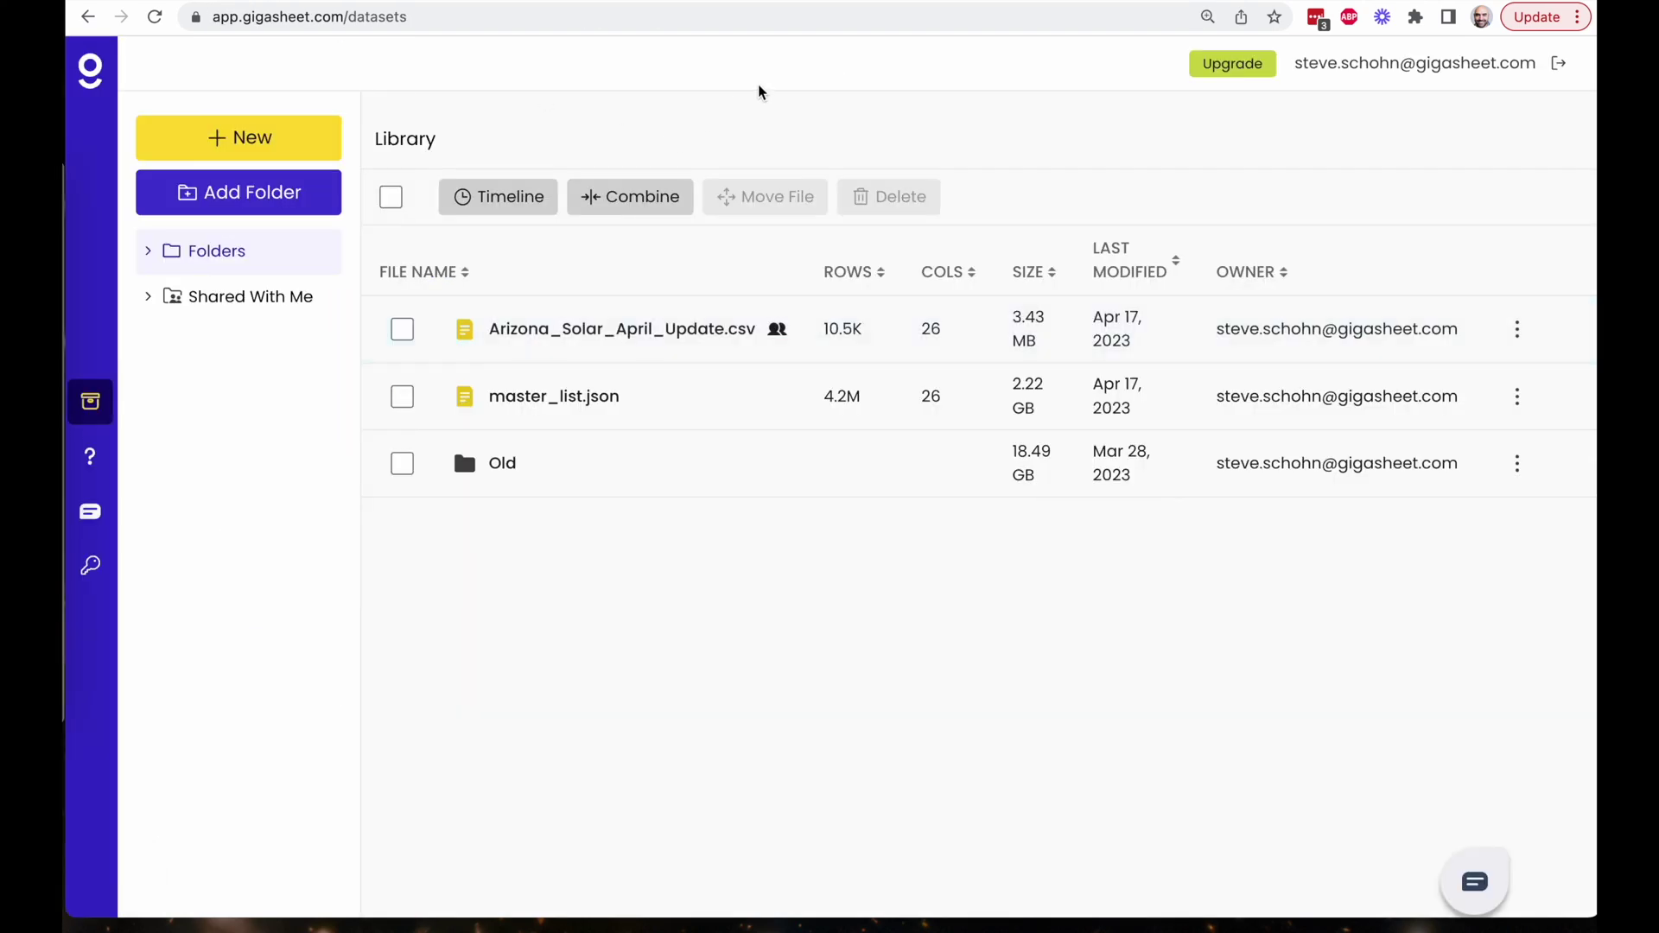
{"action": "key", "text": "super+Tab"}
{"action": "key", "text": "super+Tab"}
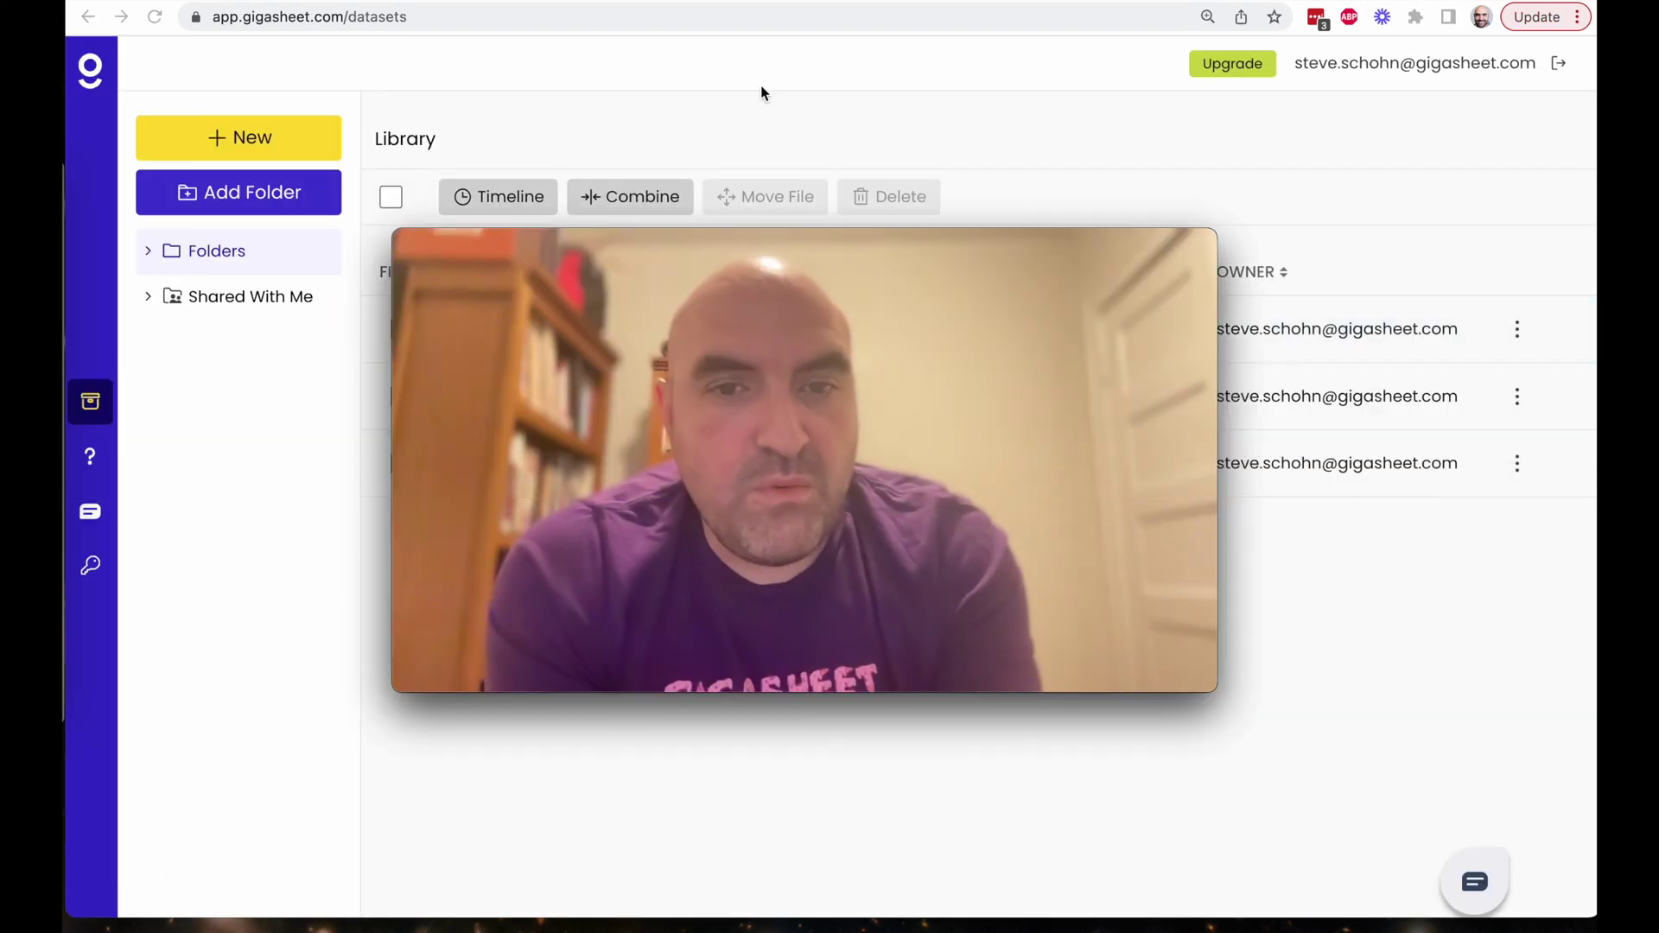
{"action": "left_click_drag", "start_coordinate": [966, 244], "coordinate": [1265, 429]}
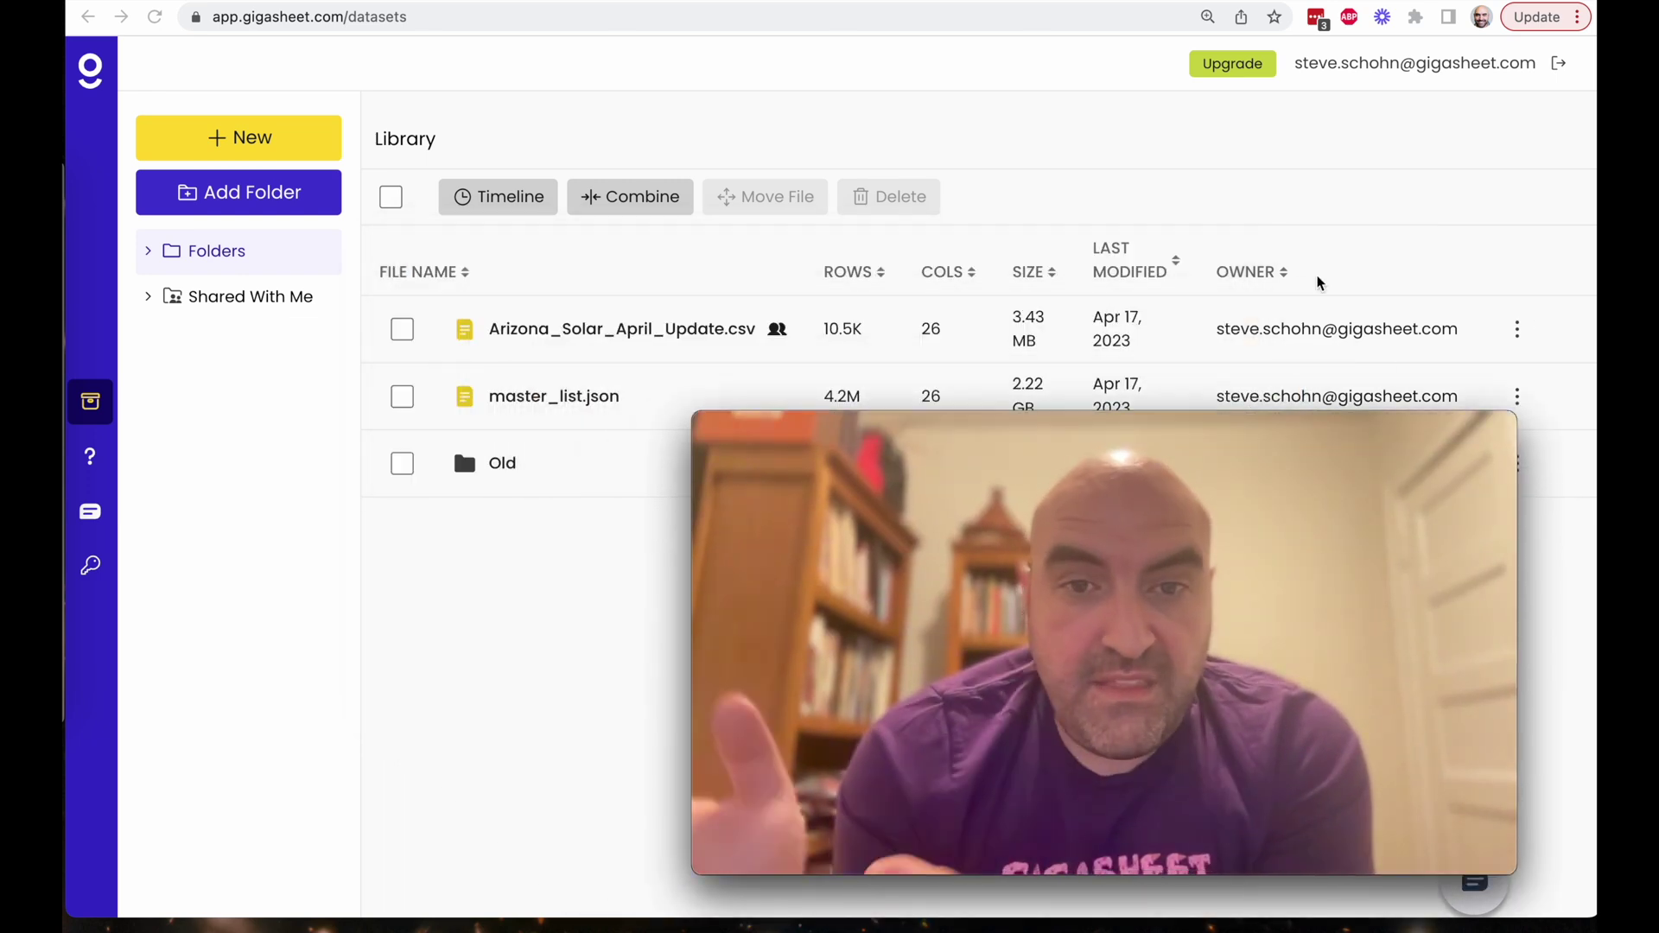